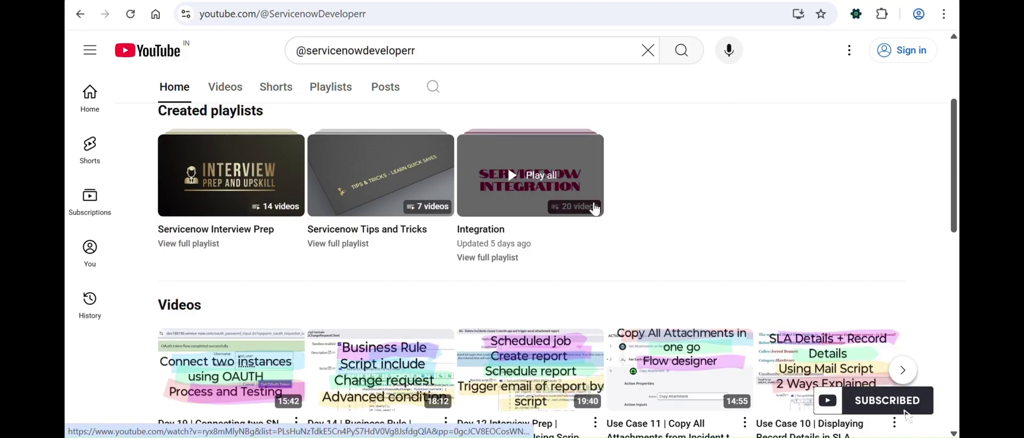
Scroll the channel Home page to show the Interview Prep, Tips and Tricks, and Integration playlists
scroll(583, 200, "up", 1)
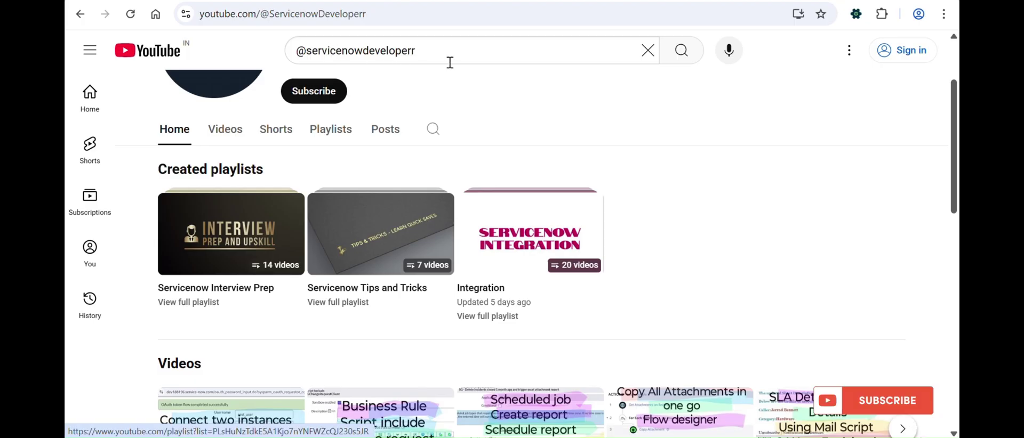
scroll(450, 63, "down", 1)
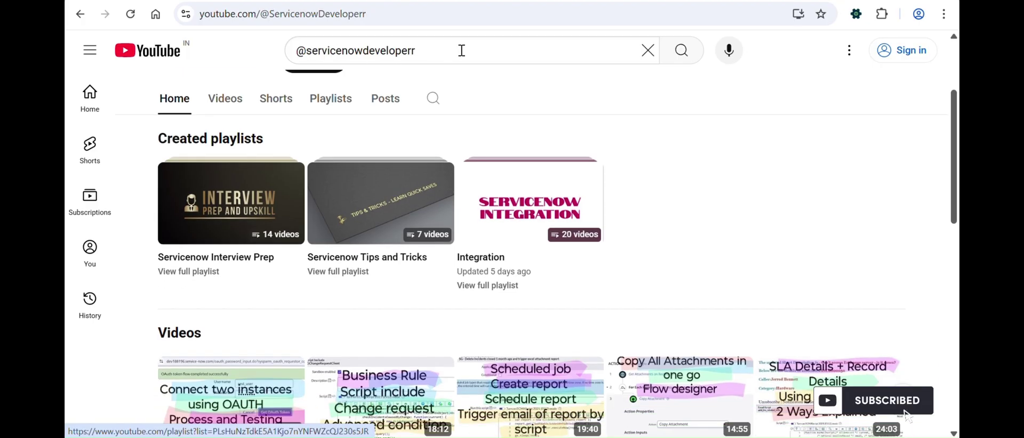
left_click(188, 272)
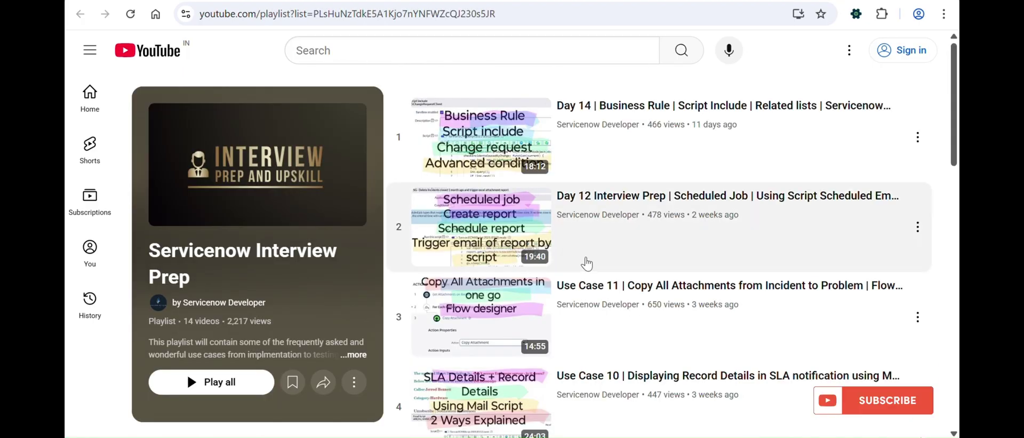
scroll(579, 239, "down", 3)
scroll(580, 239, "up", 3)
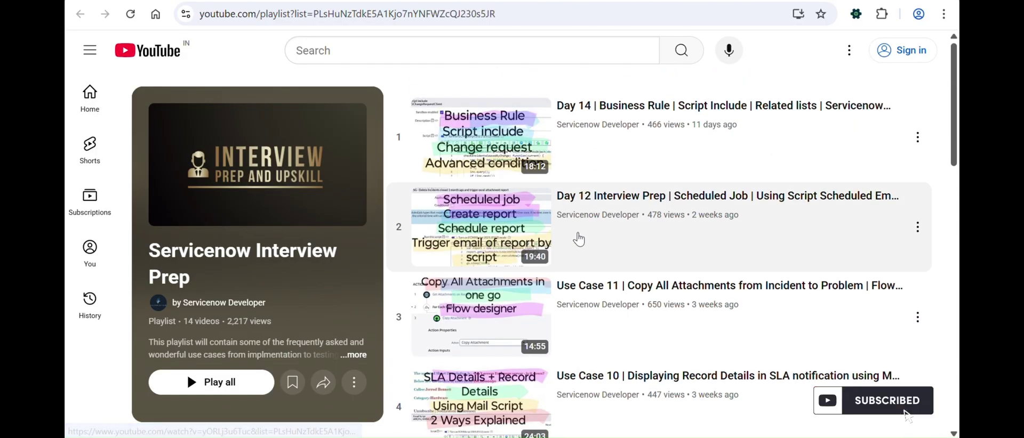
scroll(579, 239, "down", 8)
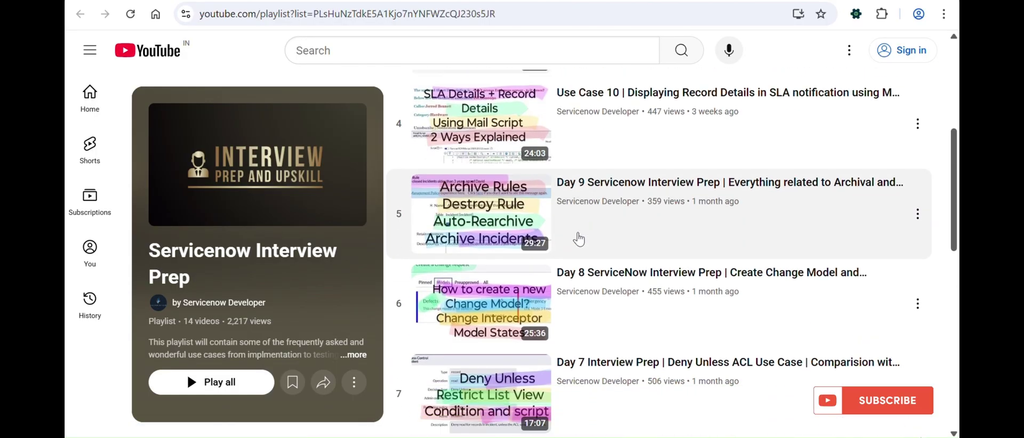
scroll(580, 240, "down", 7)
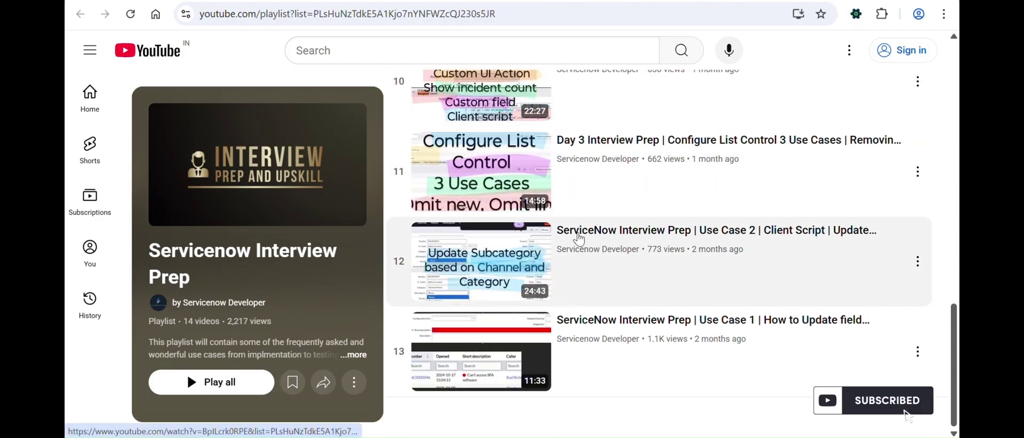
scroll(580, 240, "up", 13)
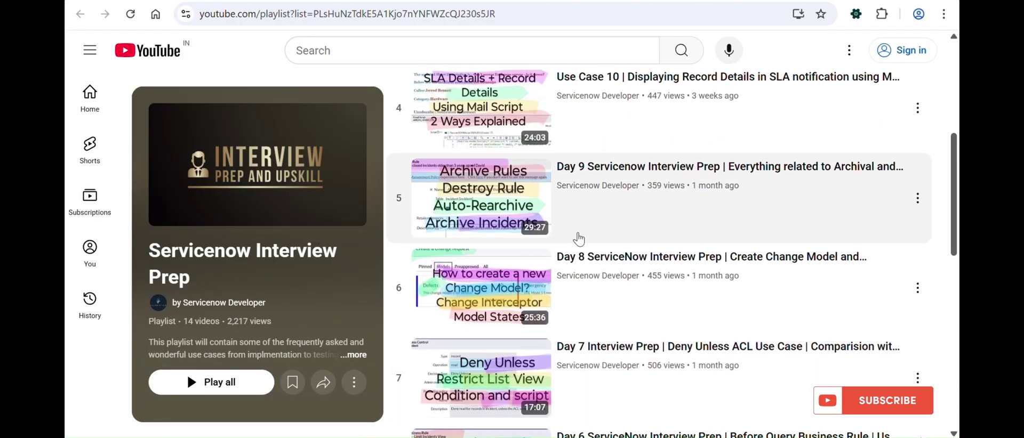
scroll(580, 240, "up", 2)
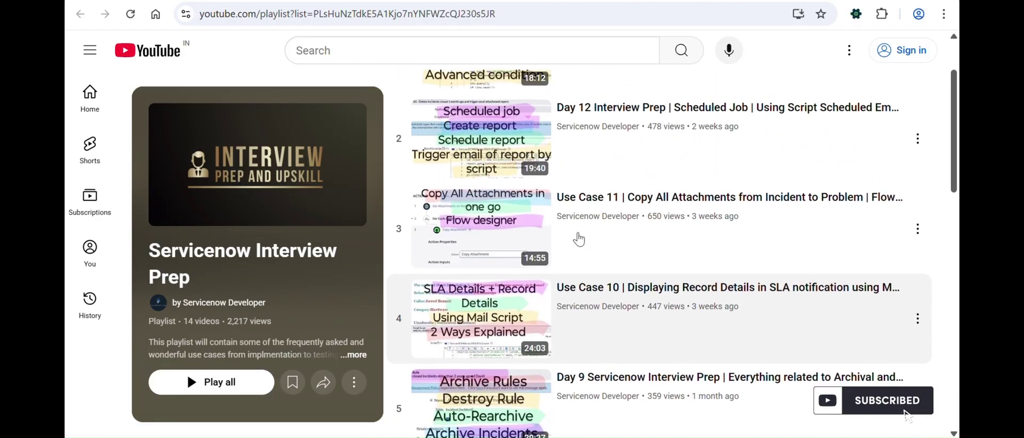
scroll(580, 239, "up", 2)
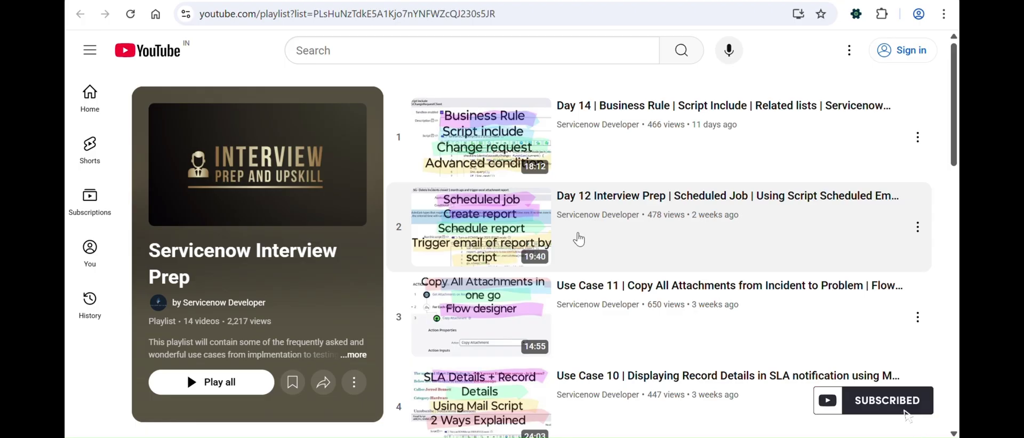
scroll(580, 240, "down", 15)
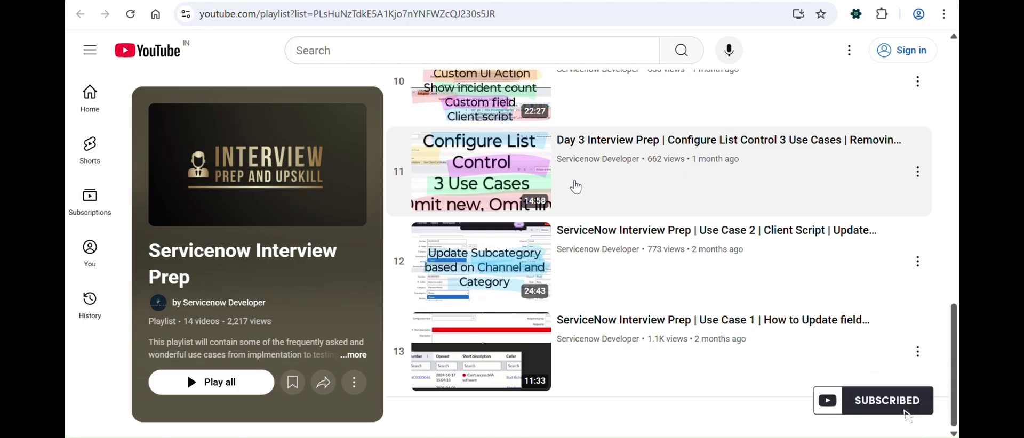
scroll(576, 186, "up", 2)
scroll(576, 187, "up", 3)
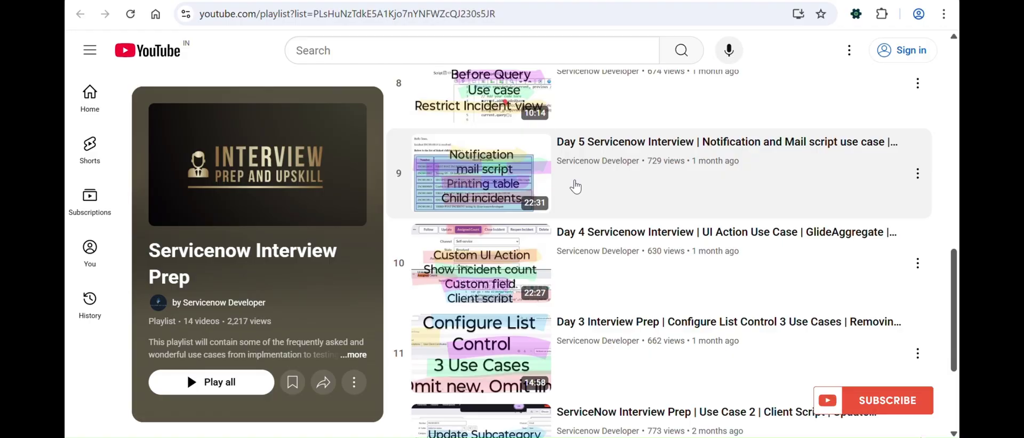
scroll(576, 186, "up", 12)
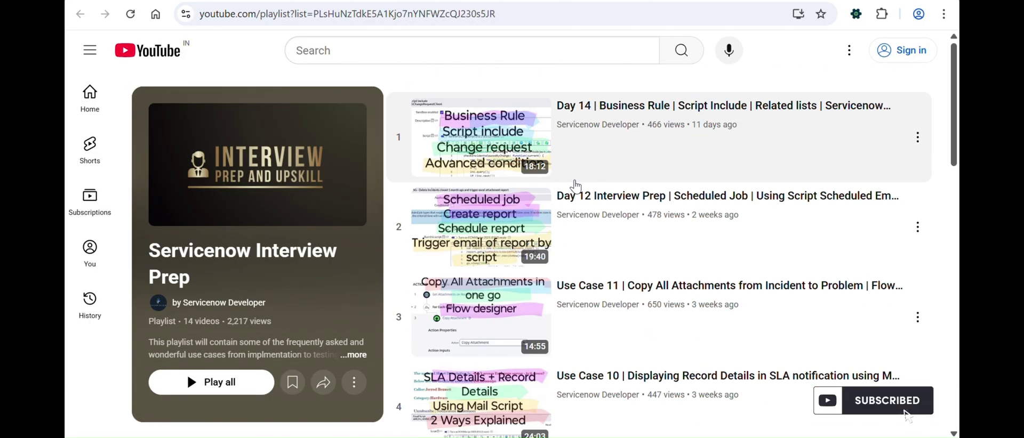
scroll(577, 186, "down", 8)
scroll(576, 187, "down", 6)
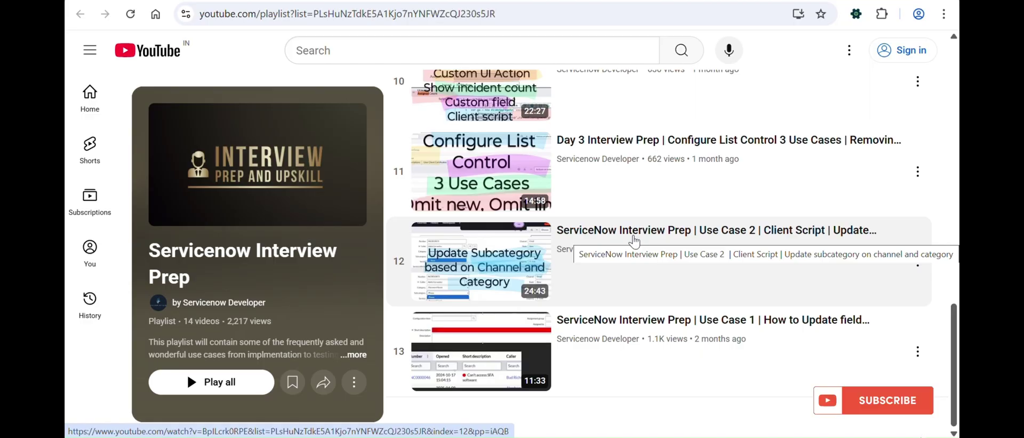
scroll(635, 243, "up", 15)
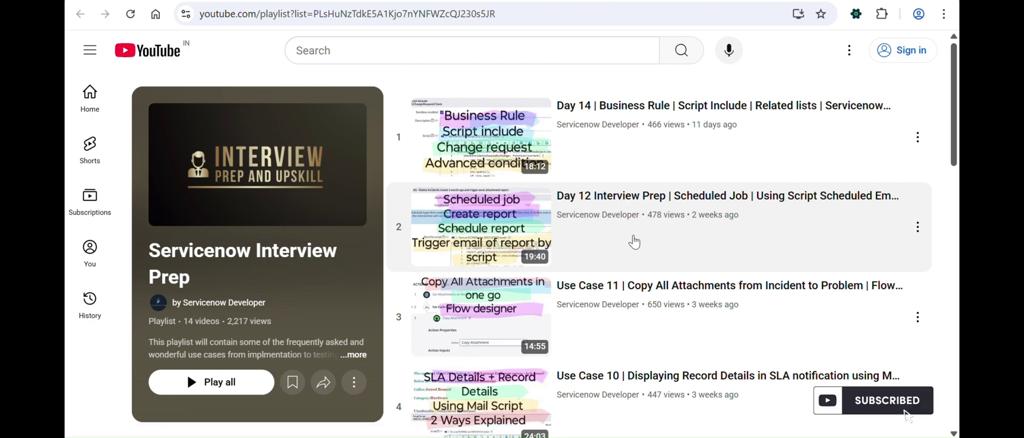
scroll(635, 243, "down", 15)
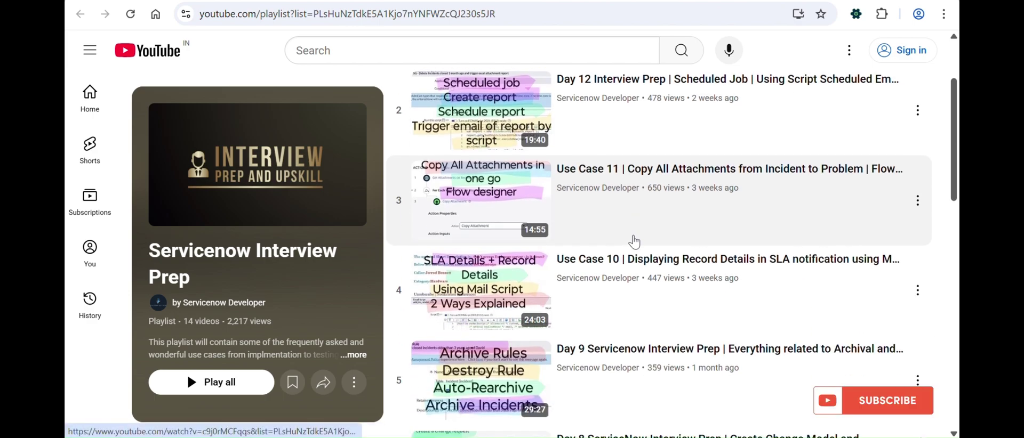
scroll(634, 242, "down", 1)
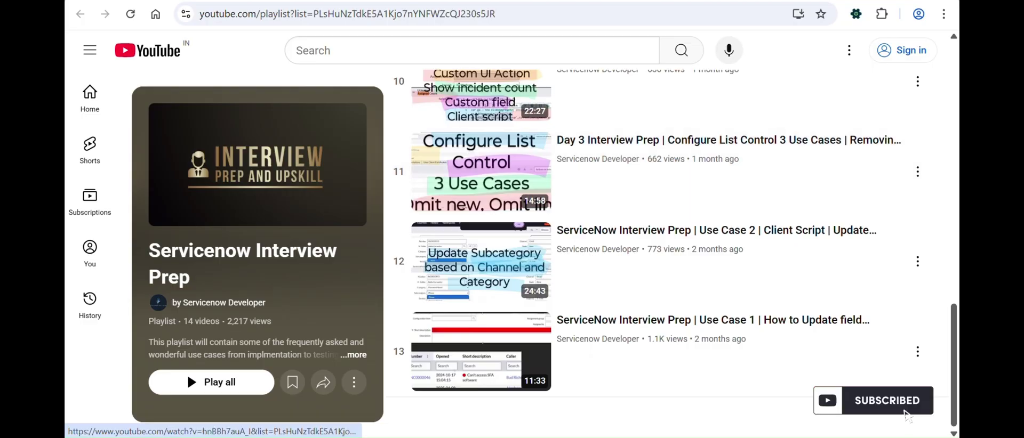
key("alt+Left")
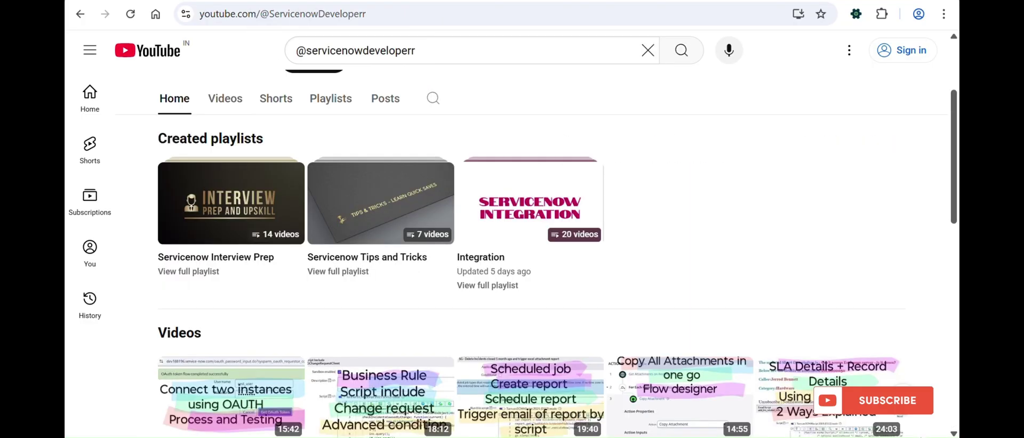
Open the full Integration playlist and scroll through all 20 of its videos
left_click(498, 286)
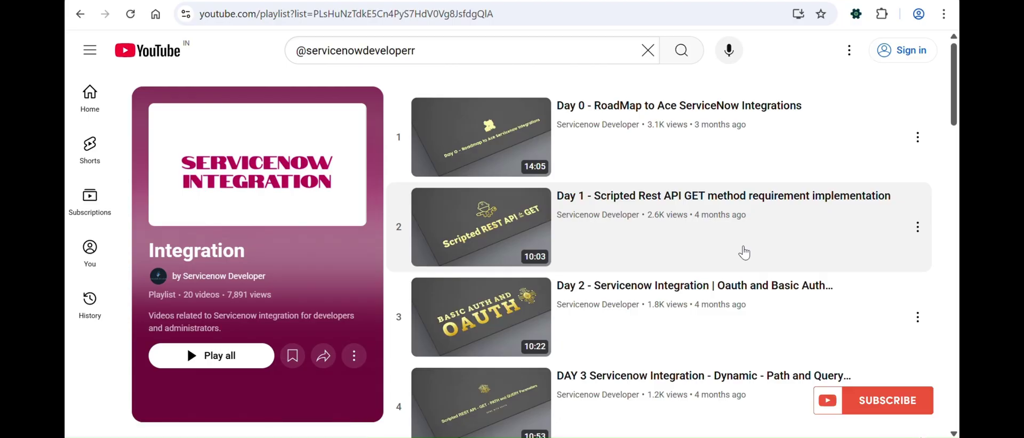
scroll(745, 252, "down", 15)
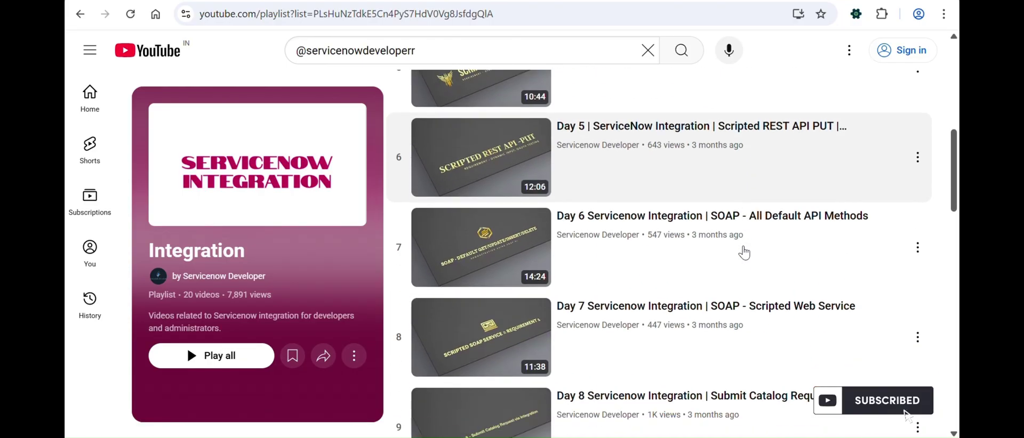
scroll(745, 252, "down", 10)
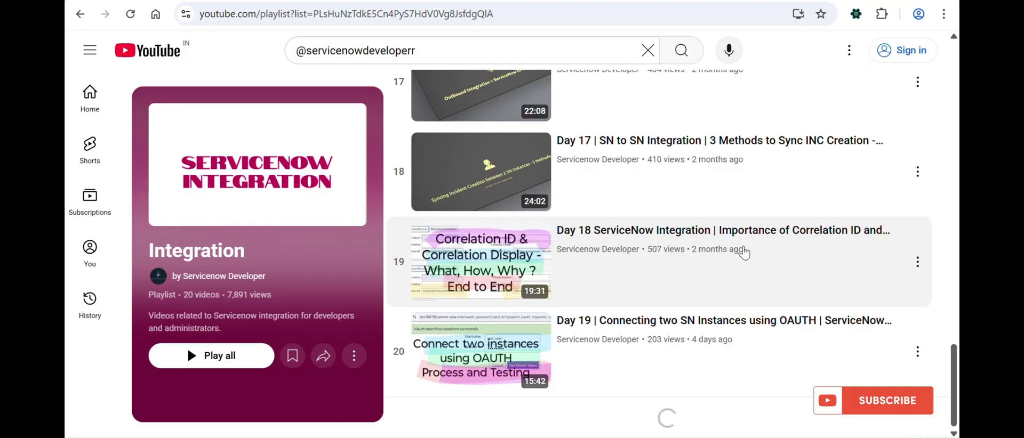
scroll(718, 197, "up", 1)
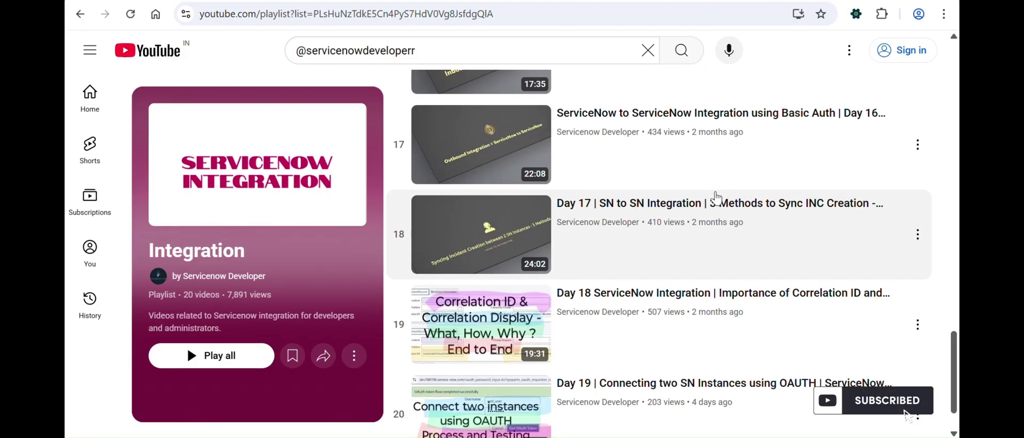
scroll(717, 198, "up", 20)
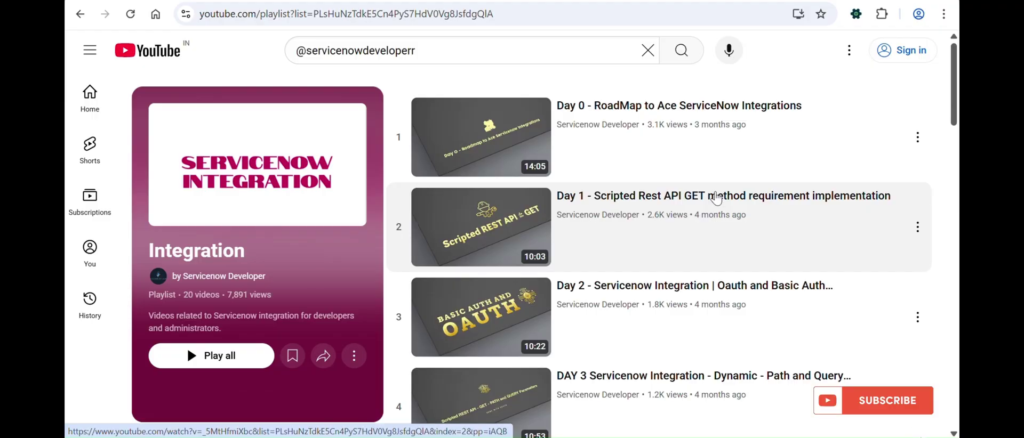
scroll(718, 198, "down", 6)
scroll(717, 198, "down", 10)
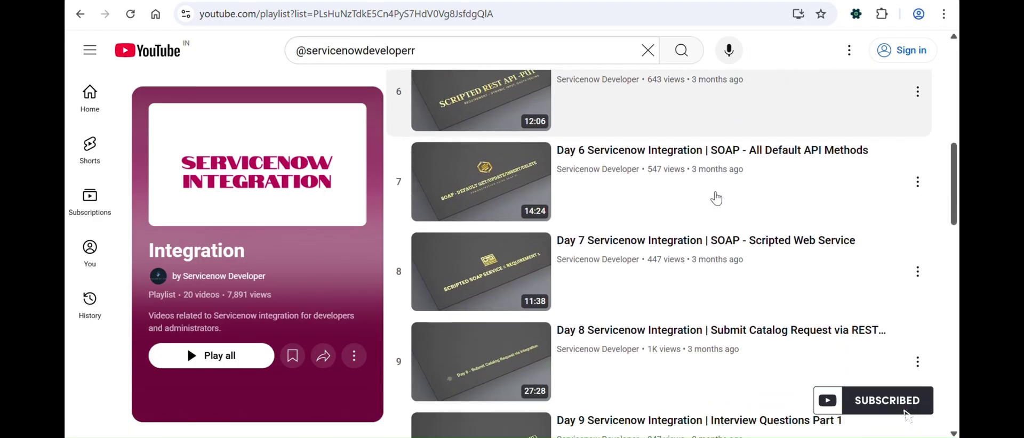
scroll(718, 198, "down", 3)
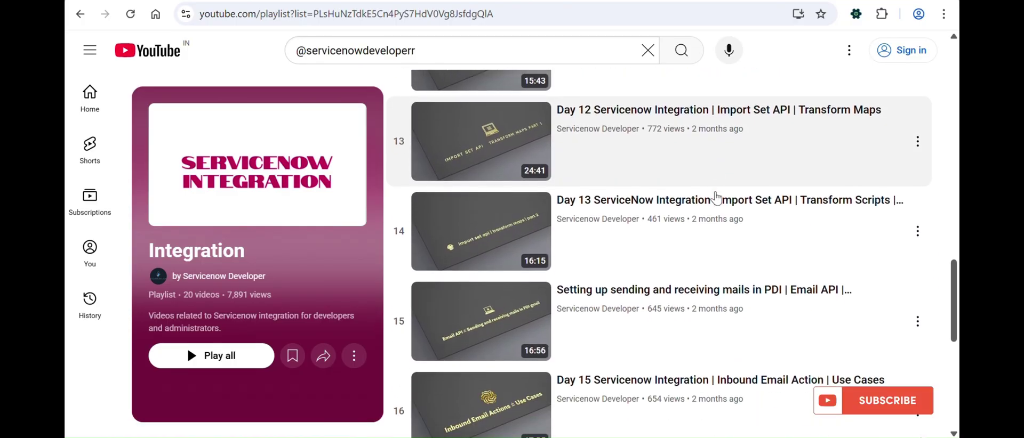
scroll(717, 198, "down", 2)
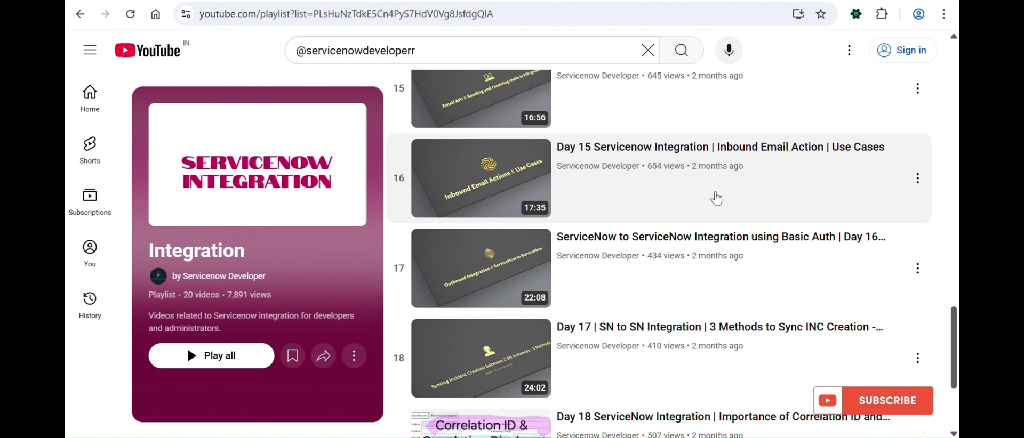
scroll(717, 198, "up", 1)
scroll(717, 199, "down", 1)
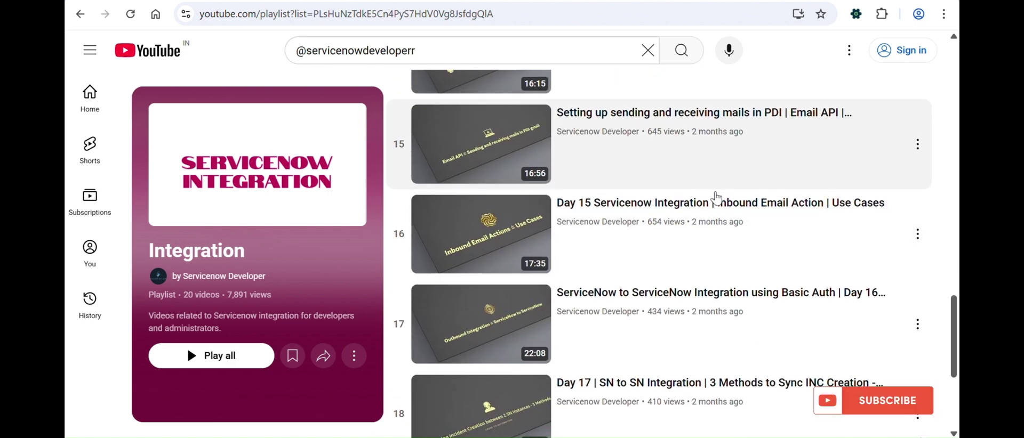
scroll(718, 198, "down", 4)
scroll(672, 279, "up", 3)
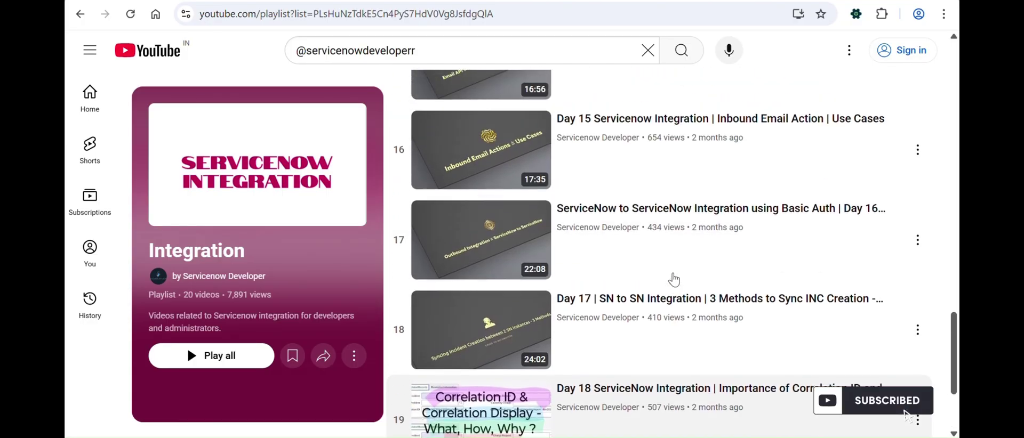
scroll(673, 279, "down", 1)
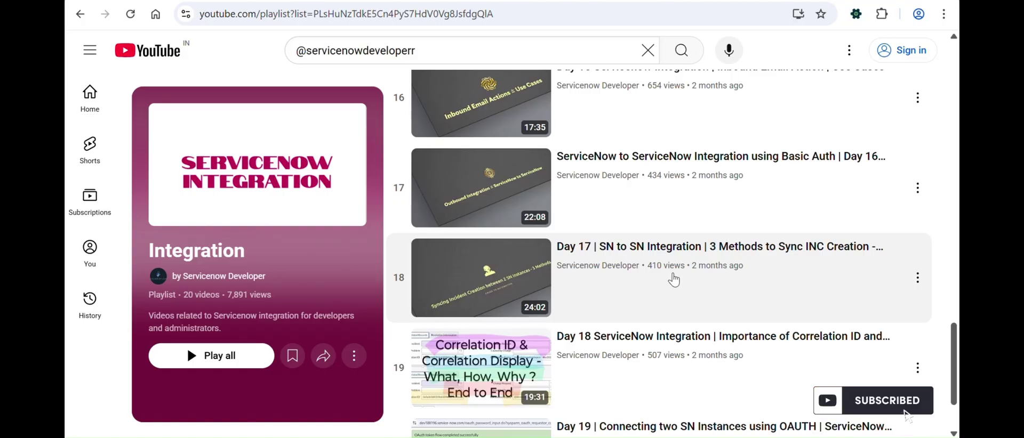
scroll(673, 281, "down", 2)
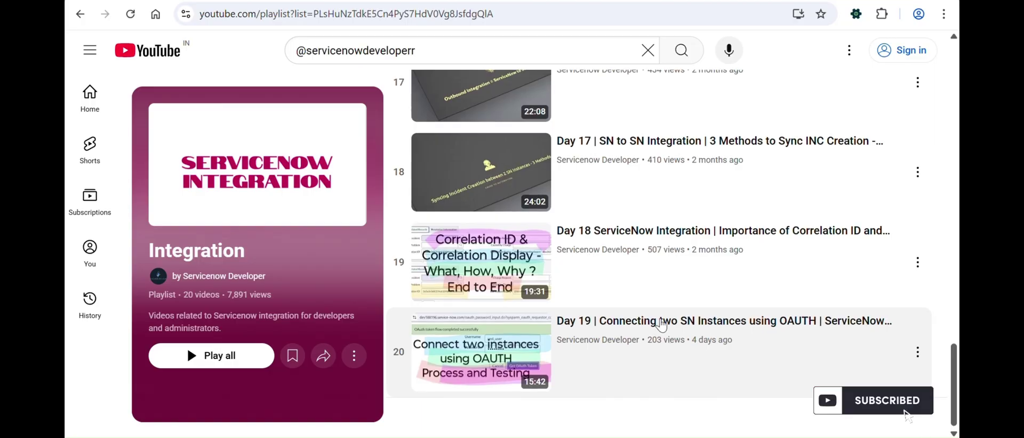
scroll(602, 352, "up", 1)
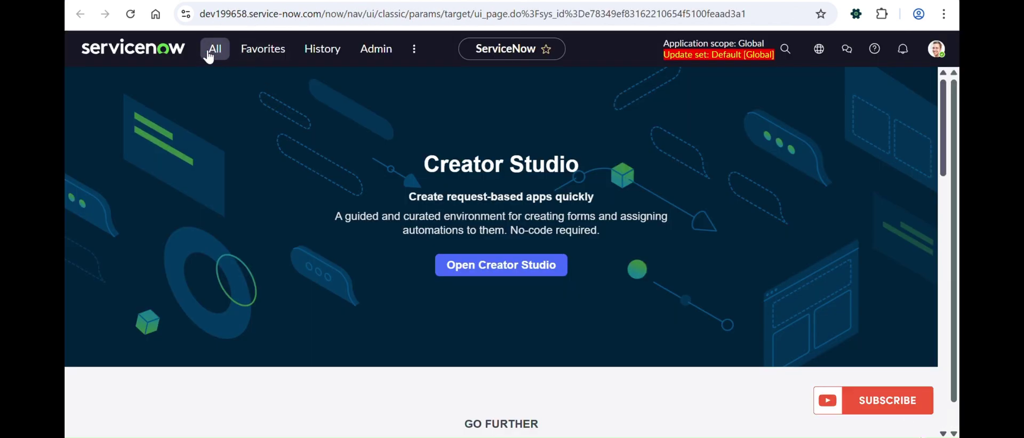
Open and then close the All navigator, leaving the Creator Studio landing page in view
left_click(208, 50)
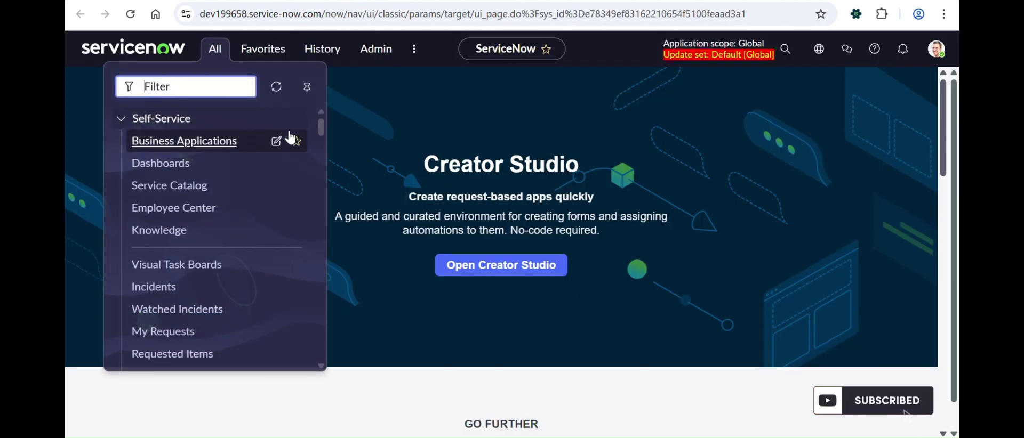
left_click(441, 91)
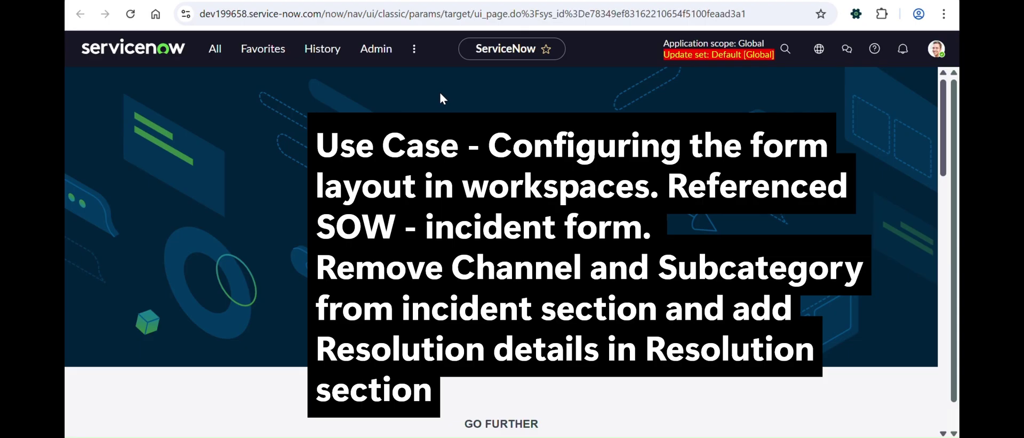
Filter the All navigator on 'service operations workspace' and scroll the matching entries
left_click(208, 59)
type("s")
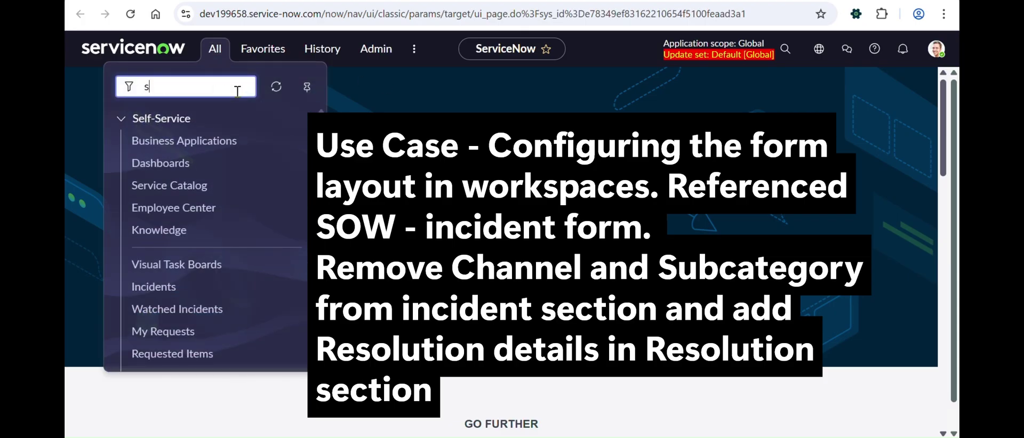
type("ervice opera")
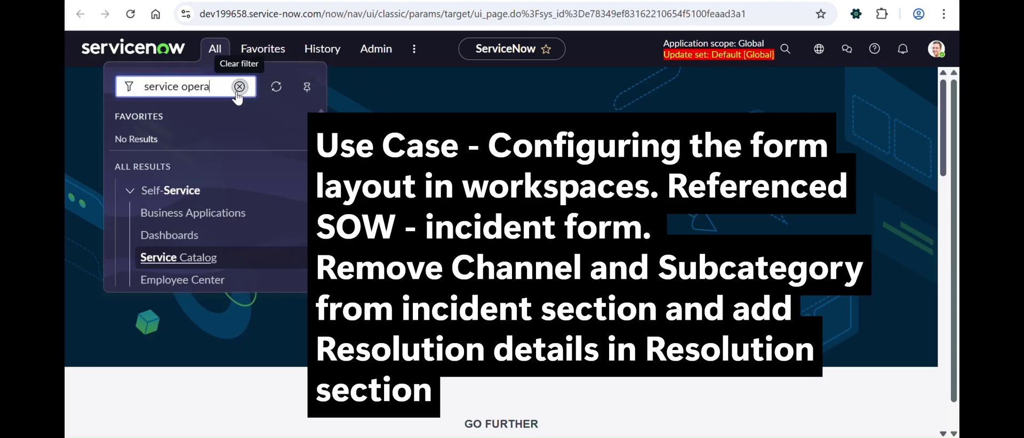
type("tions works")
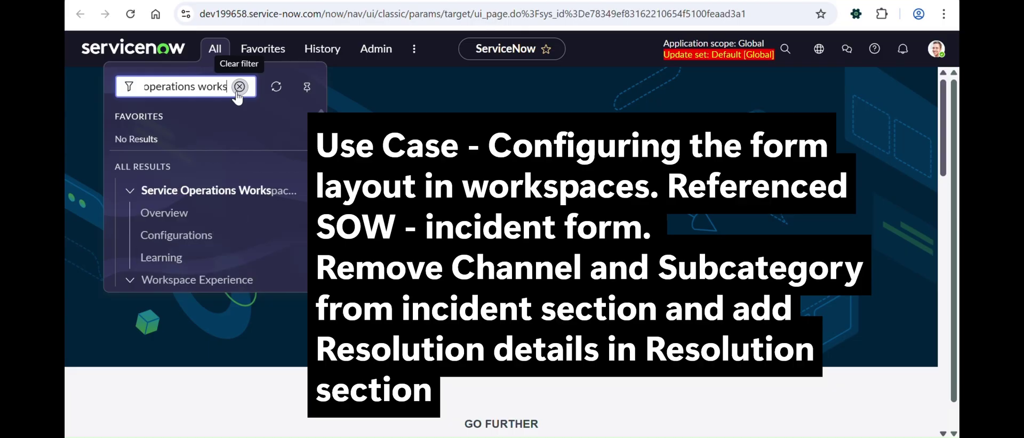
type("ce")
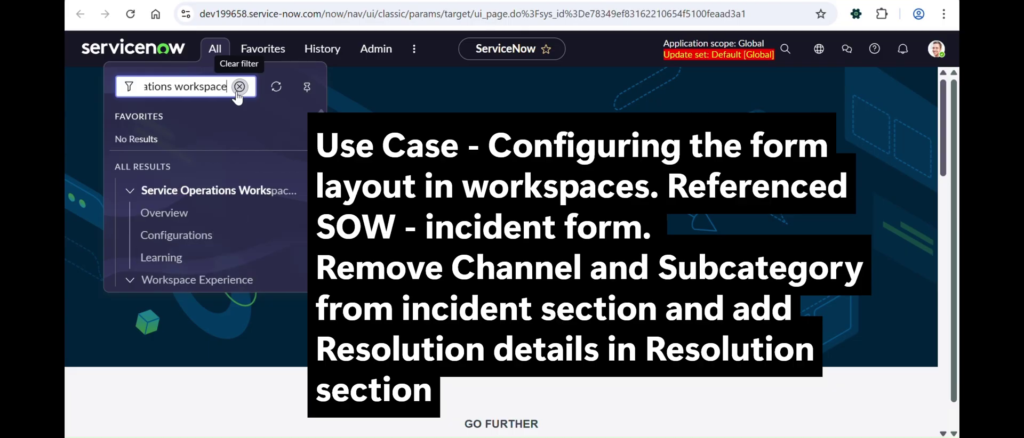
scroll(208, 278, "down", 2)
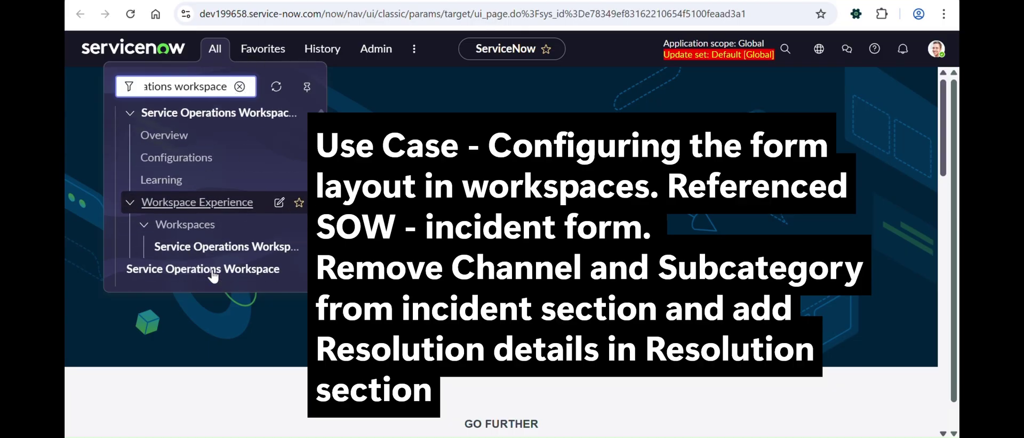
Launch Service Operations Workspace and switch to its List page
left_click(216, 276)
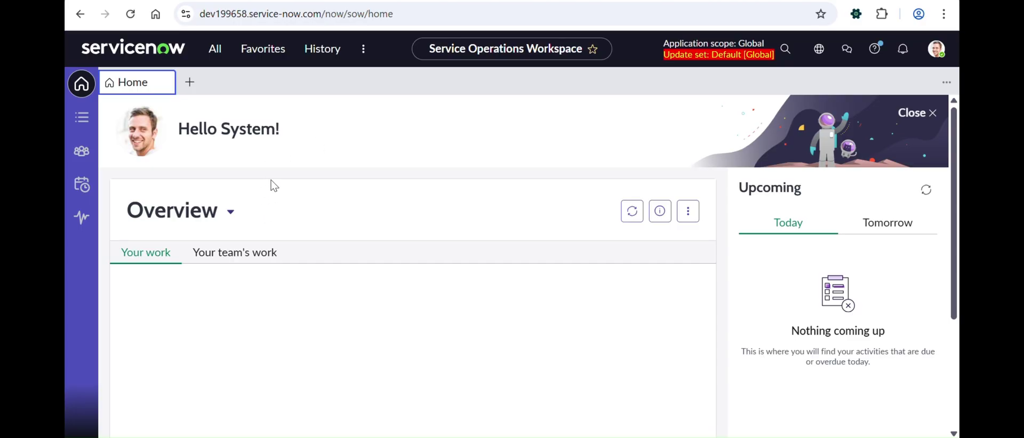
left_click(81, 118)
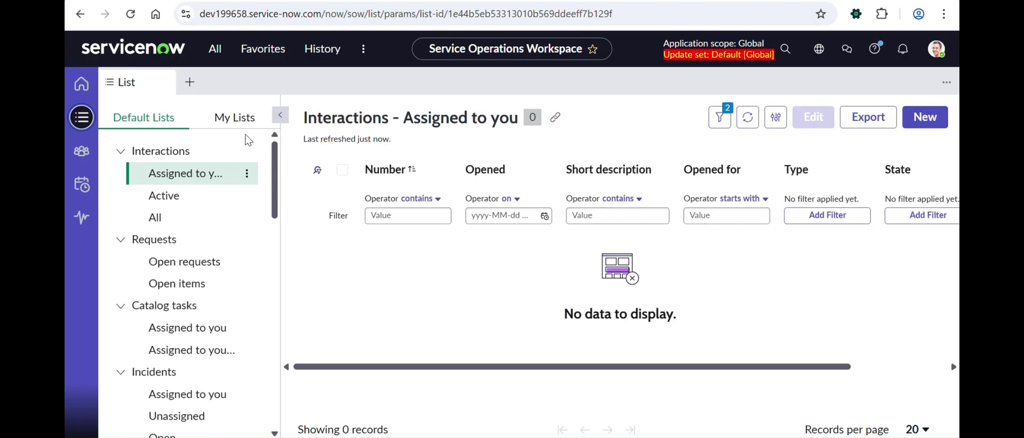
Show the All incidents list and open INC0009009, 'Unable to access the shared folder.'
scroll(229, 251, "down", 3)
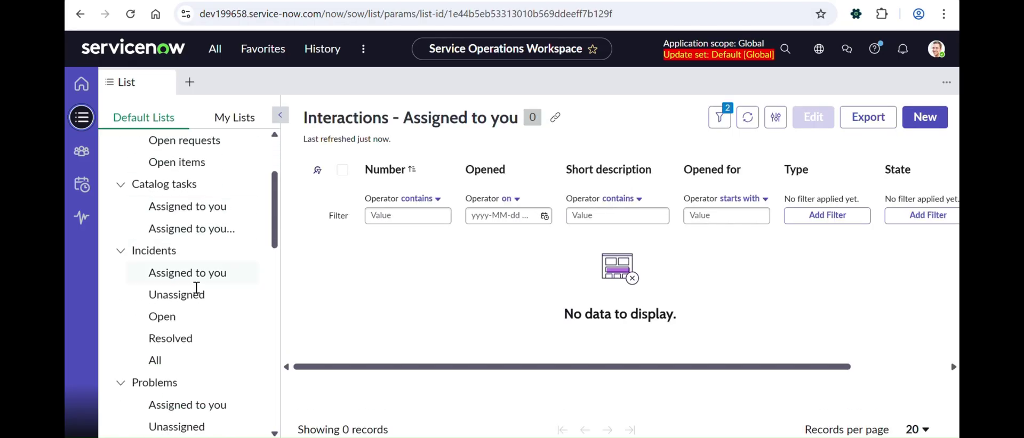
left_click(151, 367)
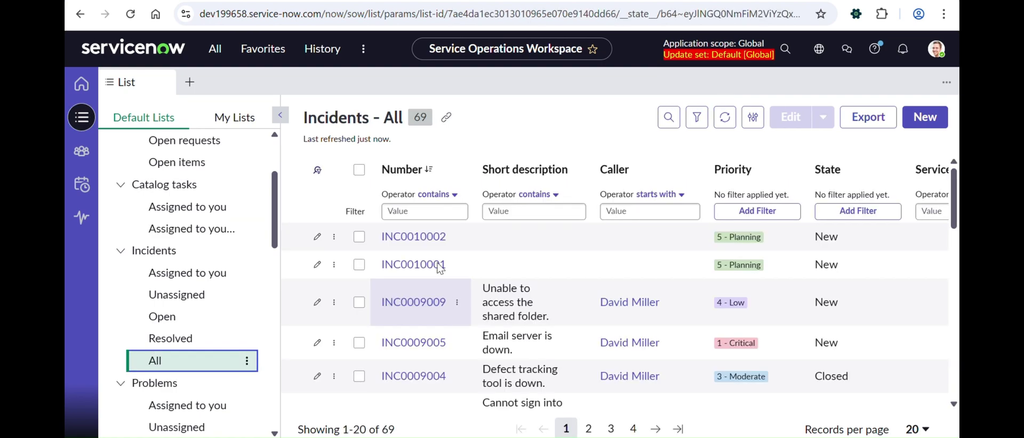
left_click(421, 305)
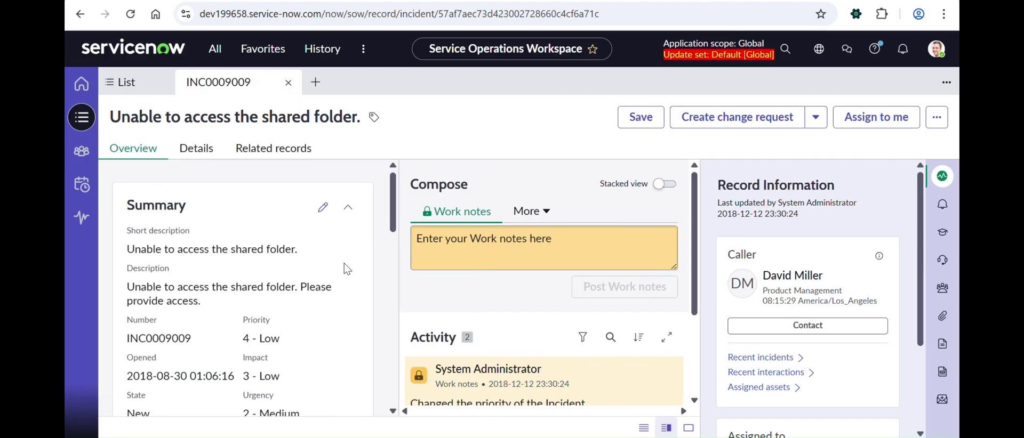
Show INC0009009's Details tab, check Related records, then return to Details
scroll(345, 263, "up", 1)
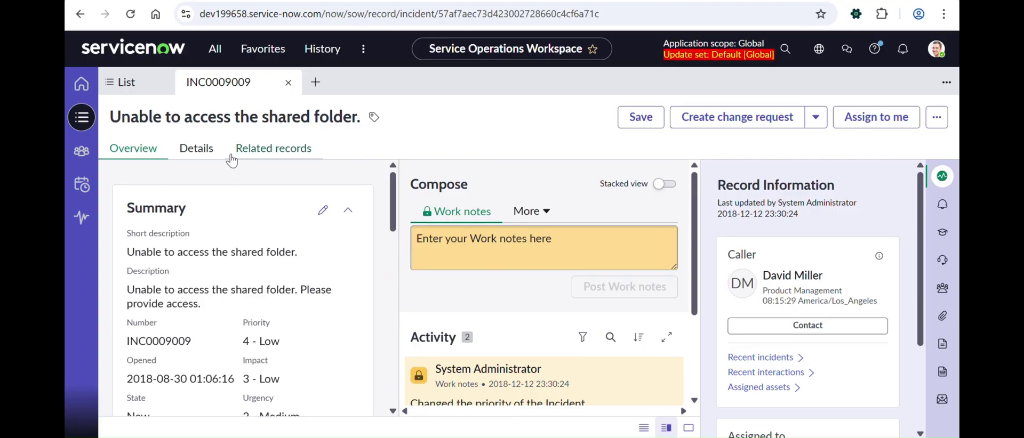
left_click(199, 152)
left_click(279, 153)
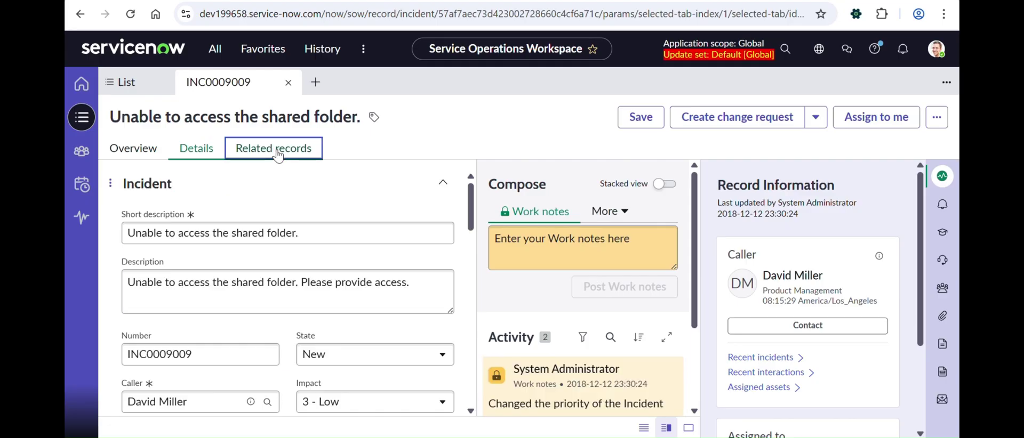
left_click(198, 149)
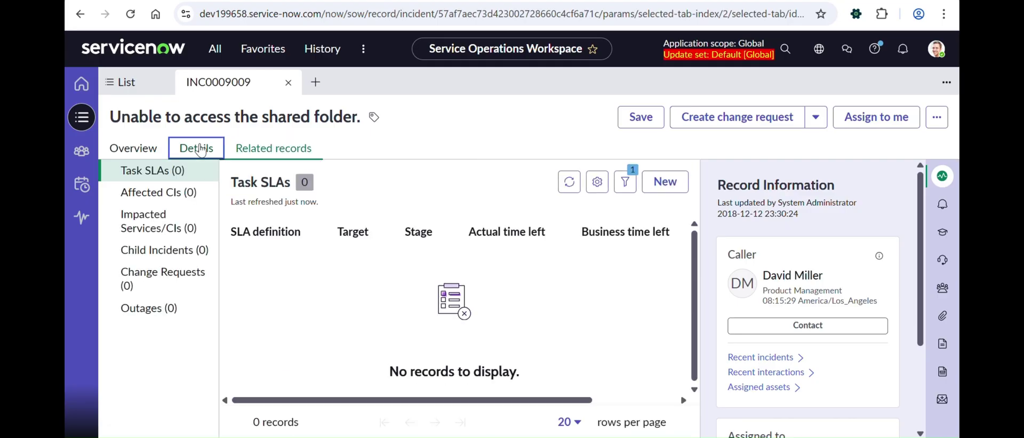
scroll(238, 270, "down", 5)
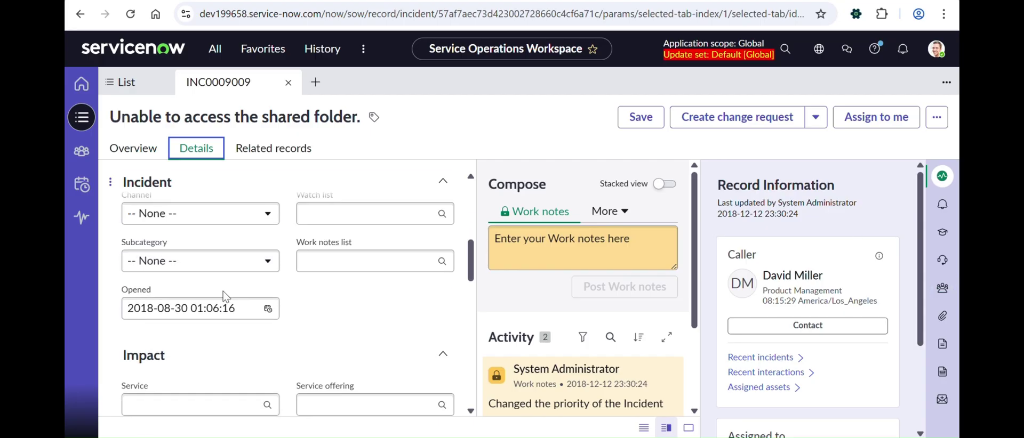
scroll(229, 296, "up", 4)
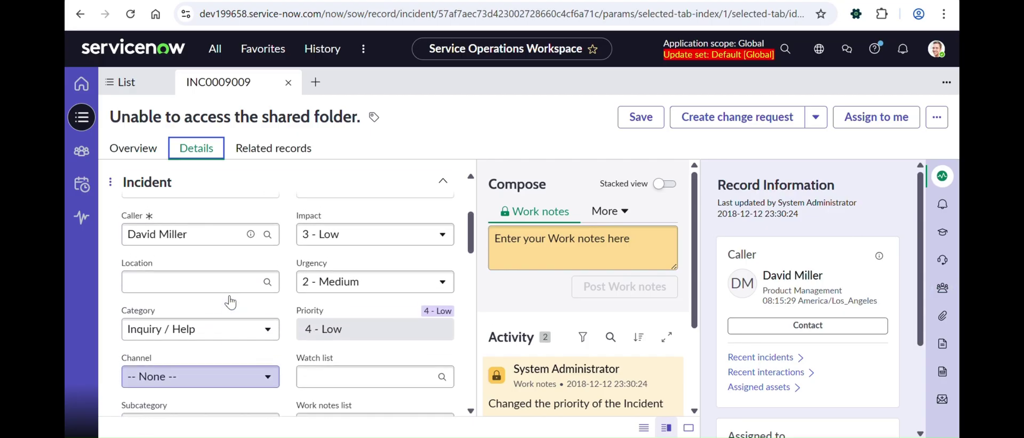
scroll(231, 303, "up", 1)
scroll(231, 302, "down", 3)
scroll(230, 302, "up", 3)
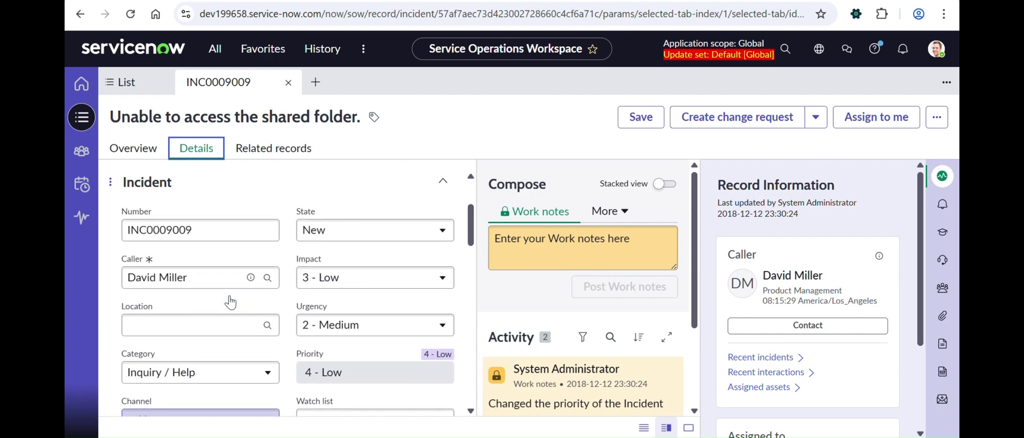
scroll(231, 302, "up", 3)
scroll(230, 303, "down", 5)
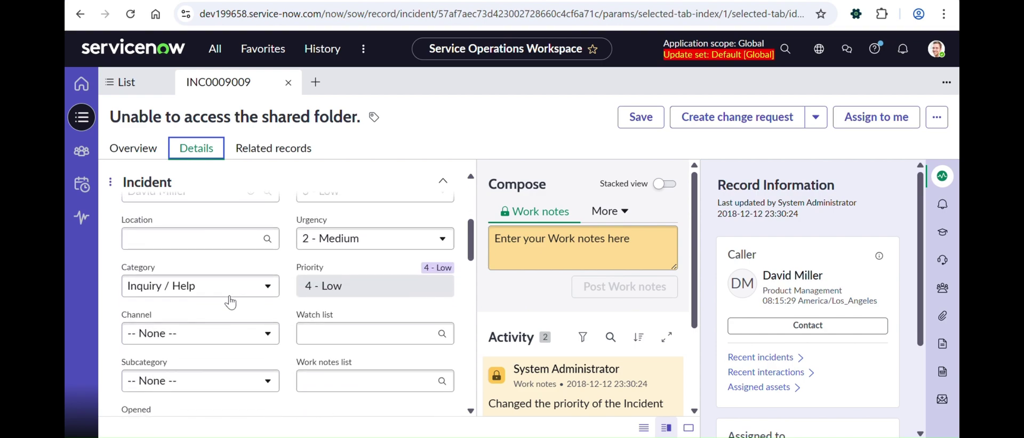
scroll(230, 302, "down", 6)
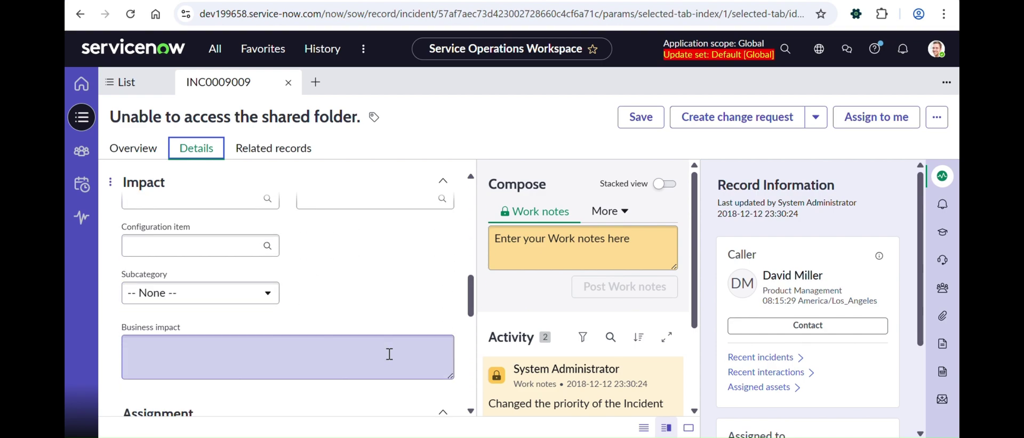
scroll(390, 354, "up", 2)
scroll(389, 354, "down", 4)
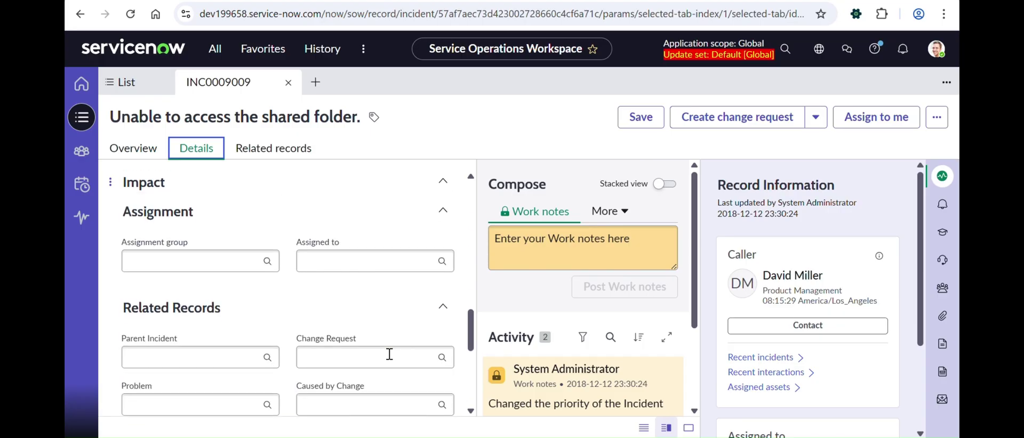
scroll(389, 354, "down", 5)
scroll(389, 354, "up", 6)
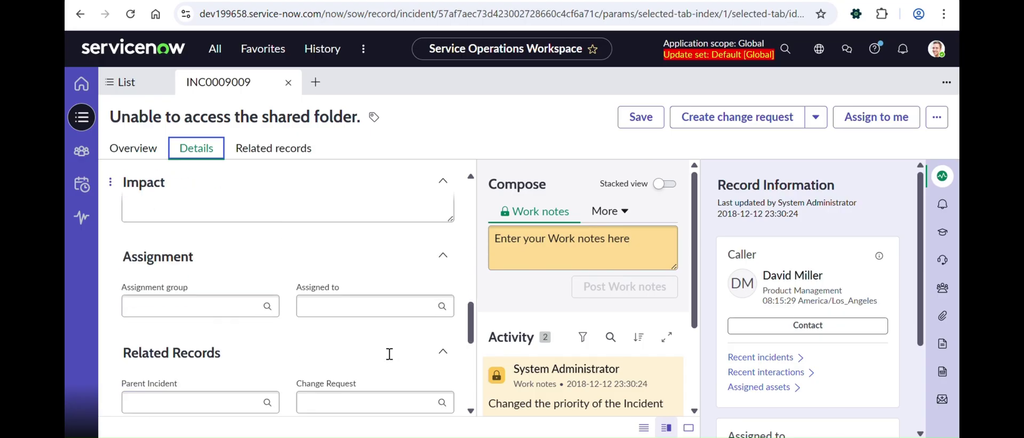
scroll(389, 354, "up", 6)
scroll(390, 354, "down", 2)
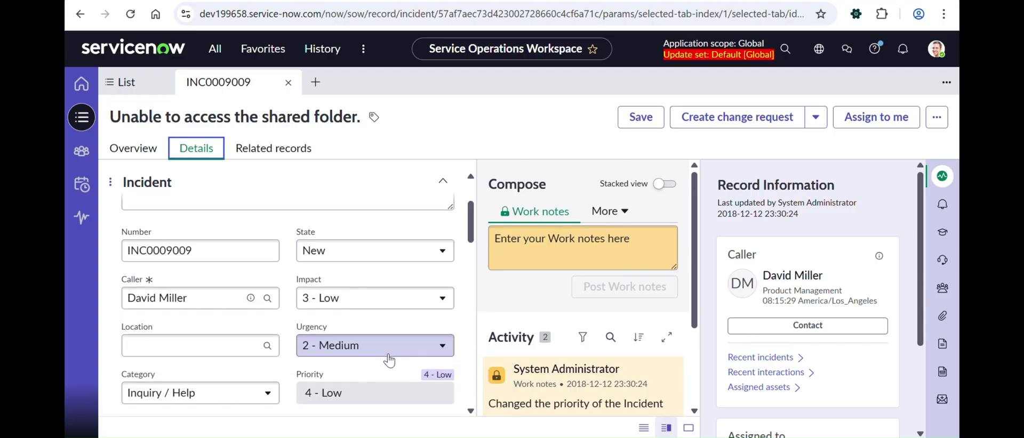
scroll(390, 361, "down", 1)
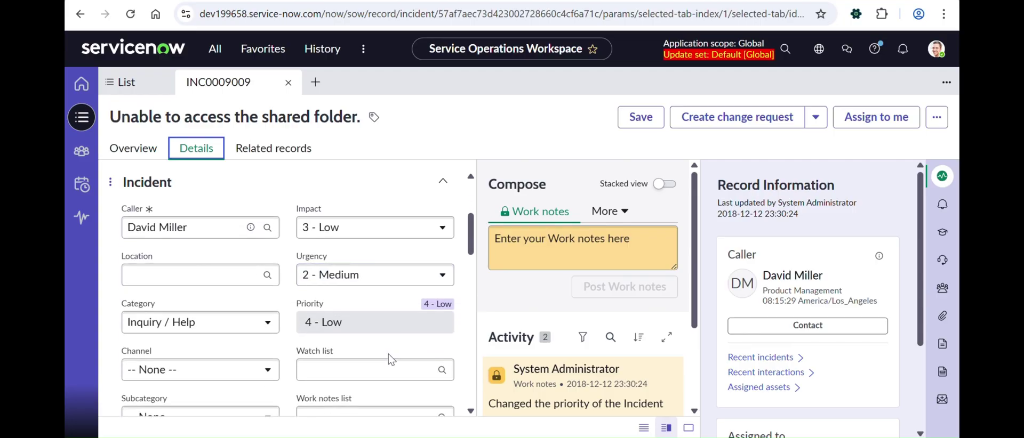
scroll(388, 326, "down", 1)
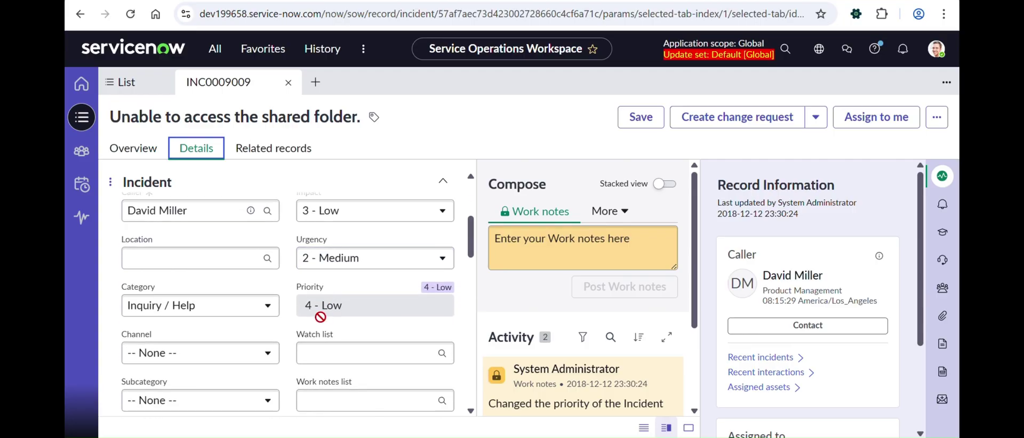
scroll(244, 328, "down", 1)
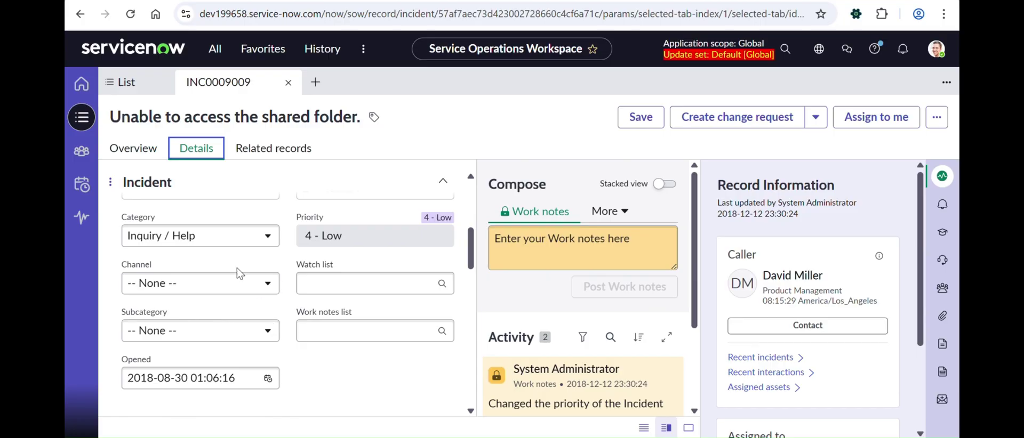
scroll(235, 283, "down", 1)
scroll(236, 283, "down", 3)
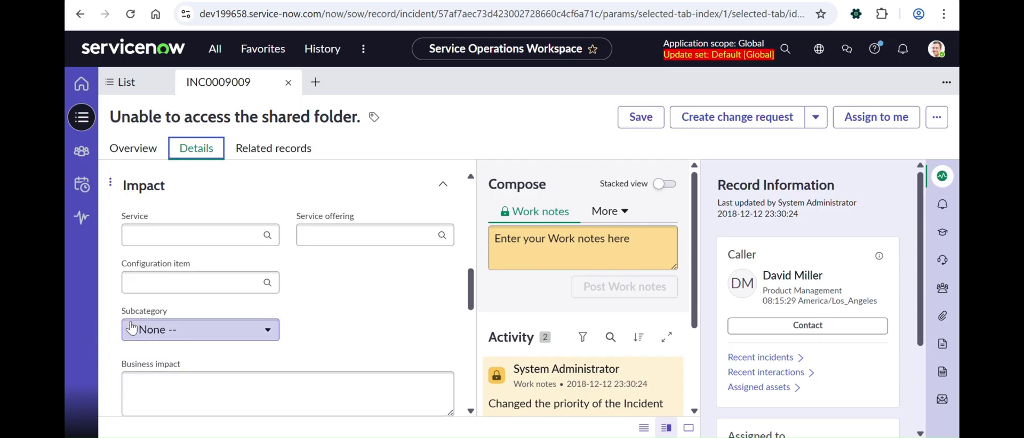
scroll(261, 276, "up", 4)
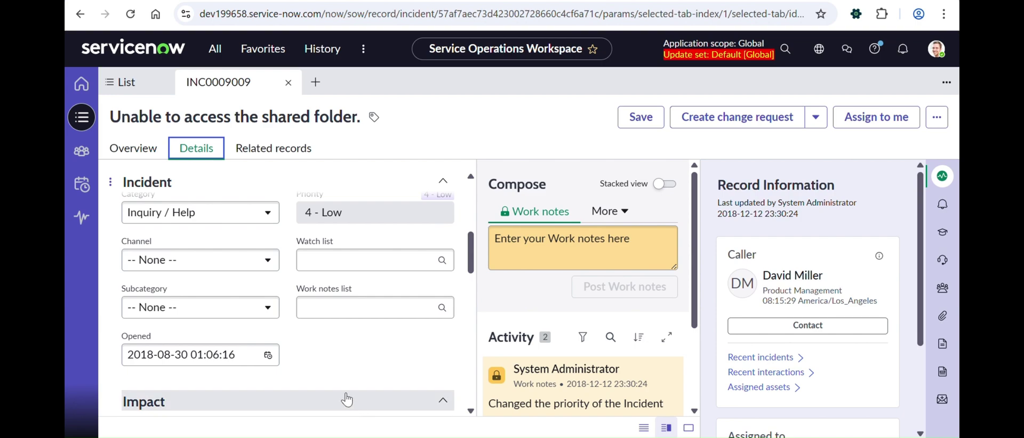
scroll(333, 368, "down", 4)
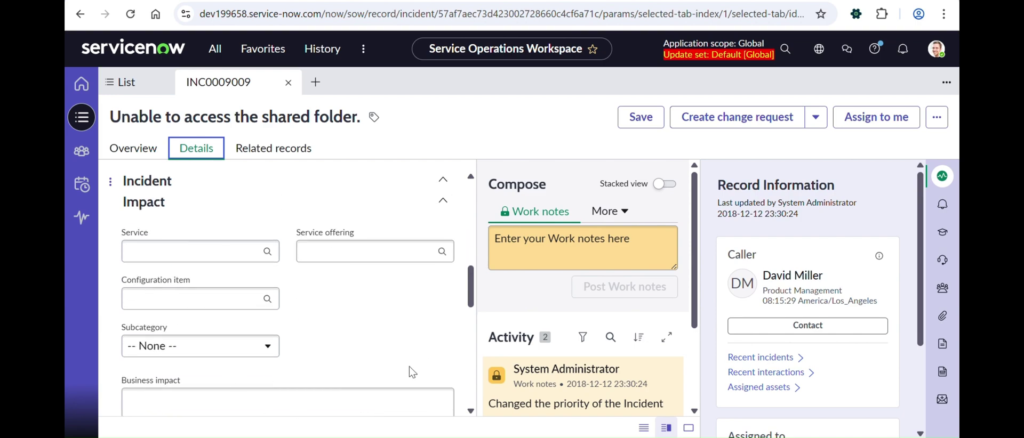
scroll(408, 366, "up", 3)
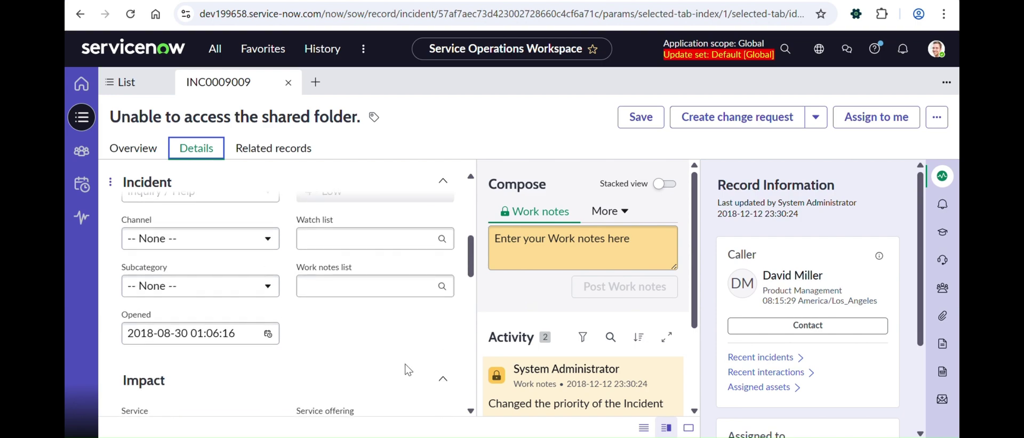
scroll(355, 347, "up", 1)
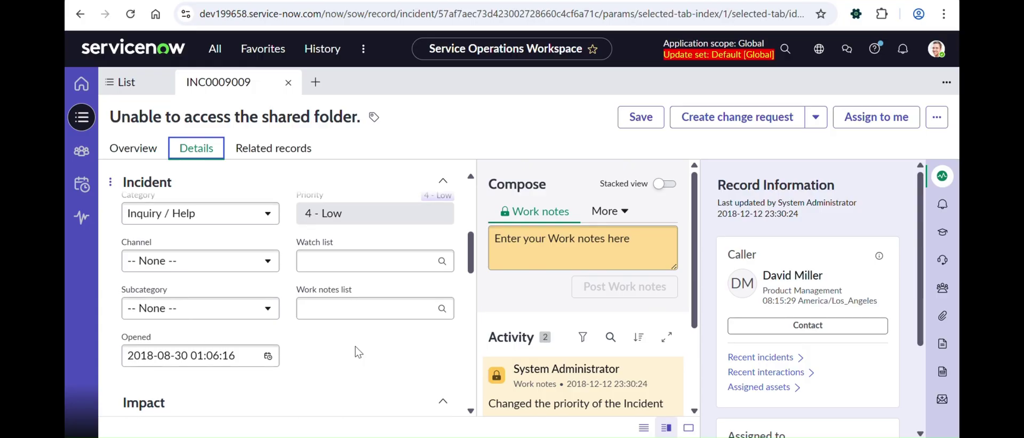
scroll(355, 347, "up", 2)
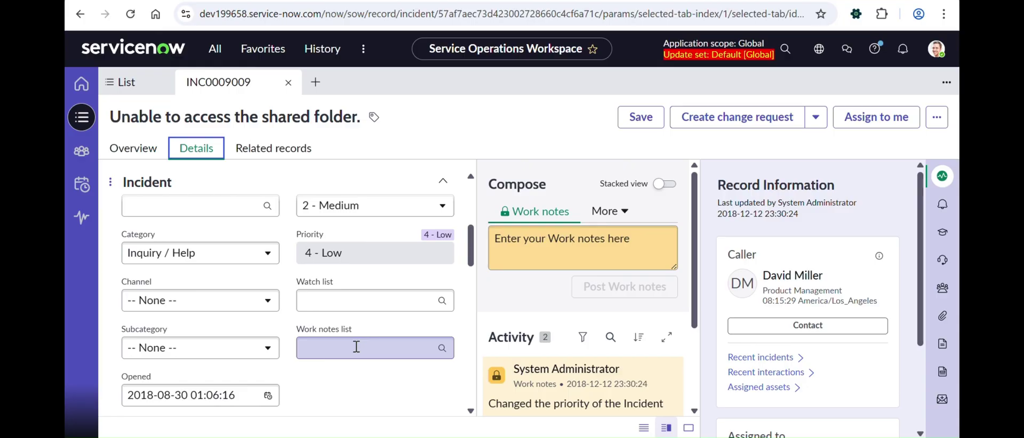
scroll(356, 348, "up", 1)
scroll(356, 347, "down", 3)
scroll(357, 347, "down", 2)
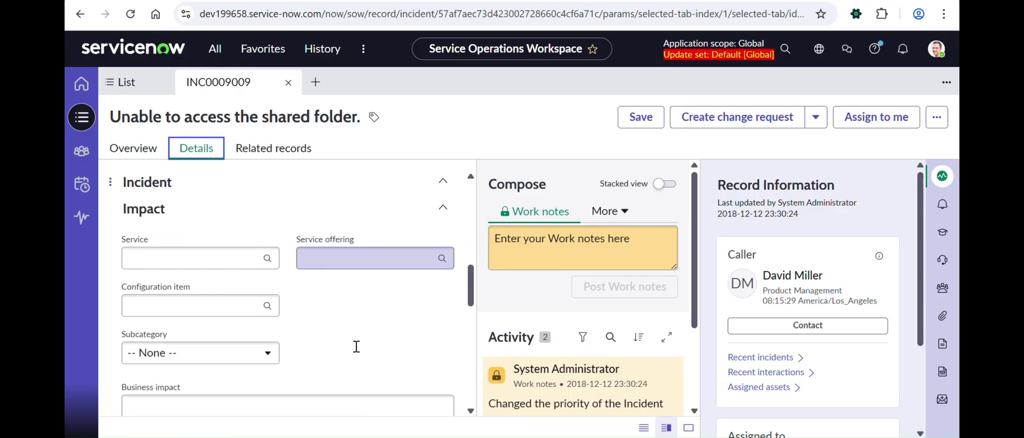
scroll(347, 319, "down", 1)
scroll(288, 298, "down", 8)
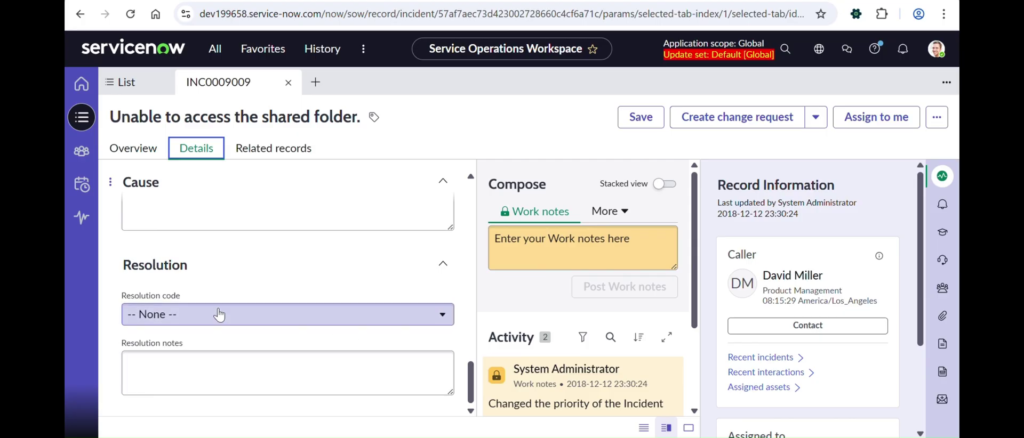
scroll(218, 314, "up", 1)
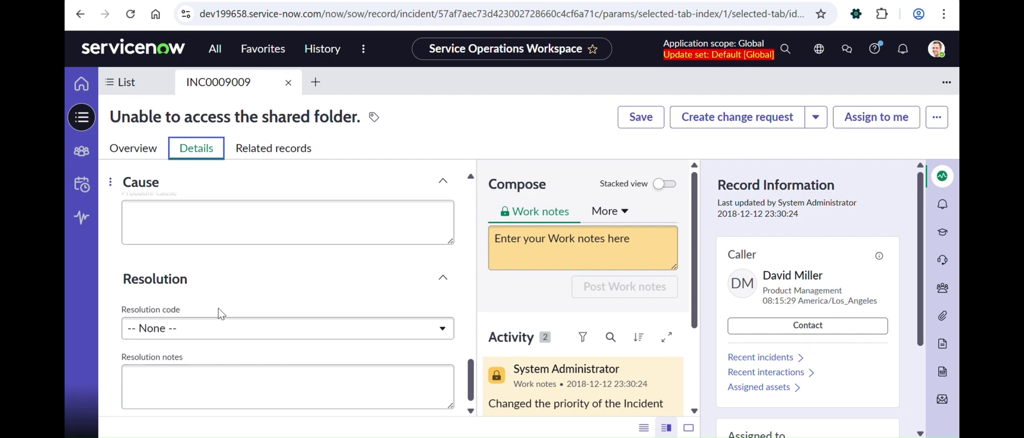
scroll(218, 308, "up", 4)
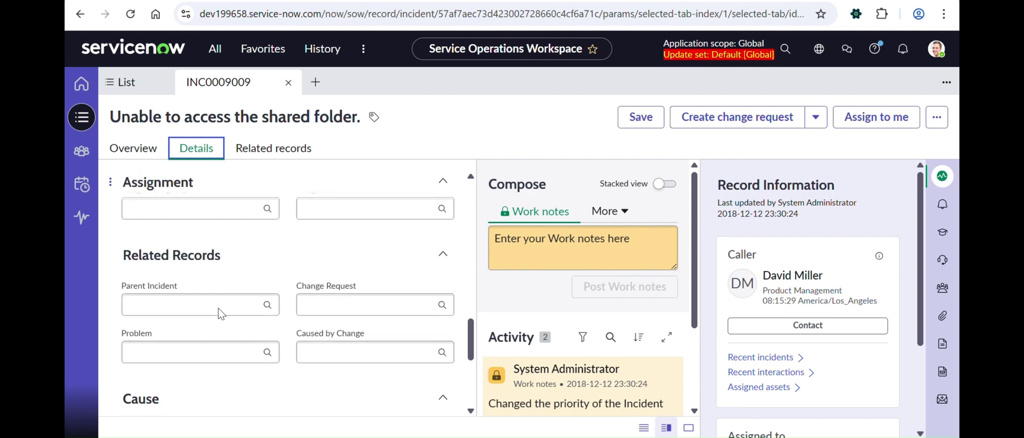
scroll(219, 308, "down", 4)
scroll(219, 308, "down", 1)
scroll(219, 308, "up", 10)
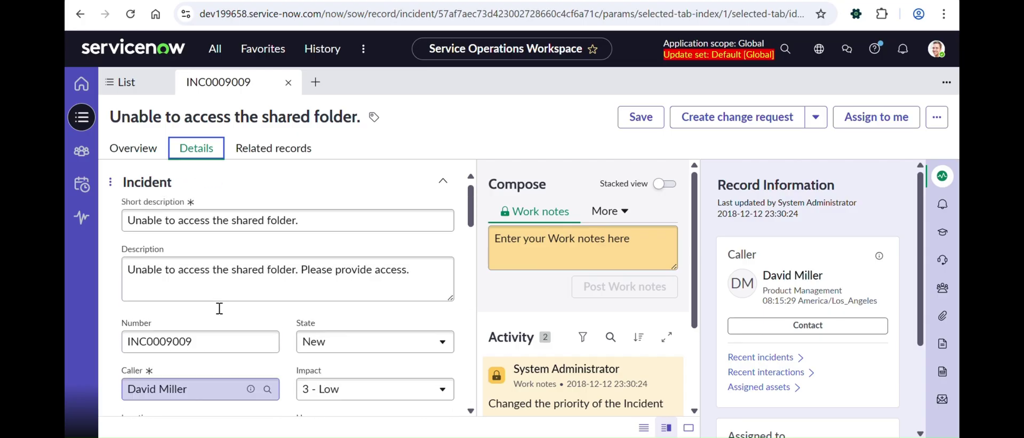
scroll(219, 309, "down", 3)
scroll(218, 308, "down", 10)
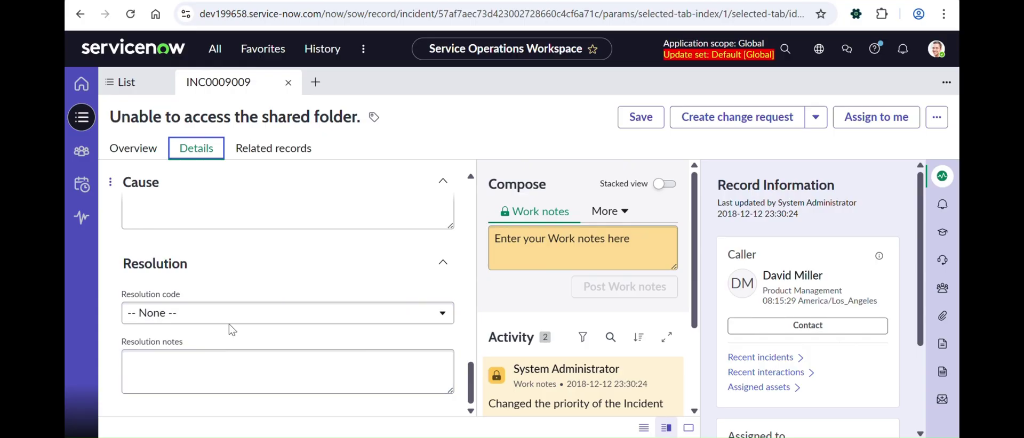
Enter incident.LIST in the navigator filter and open INC0009009 from the classic incident list
left_click(208, 56)
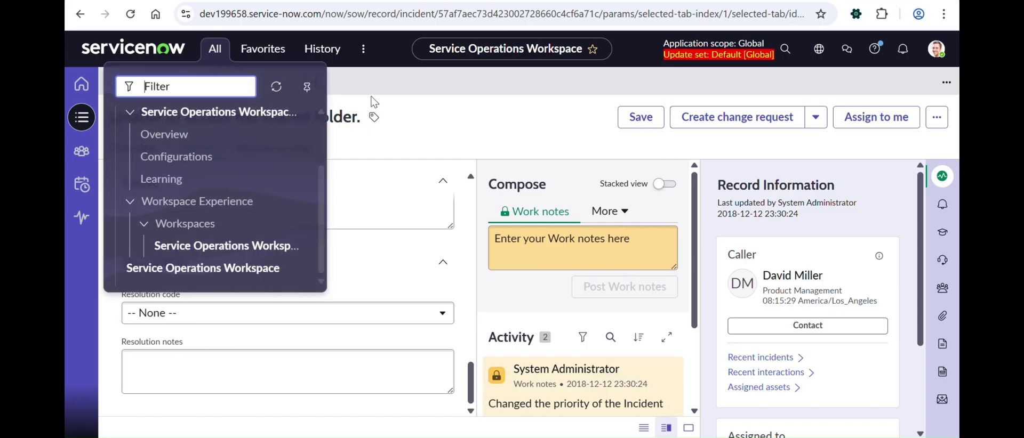
type("incident.")
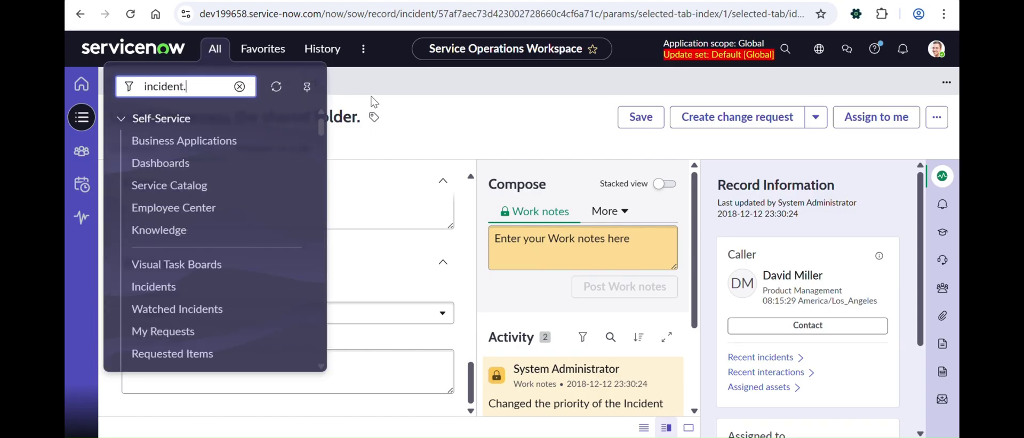
type("LIST")
key("Return")
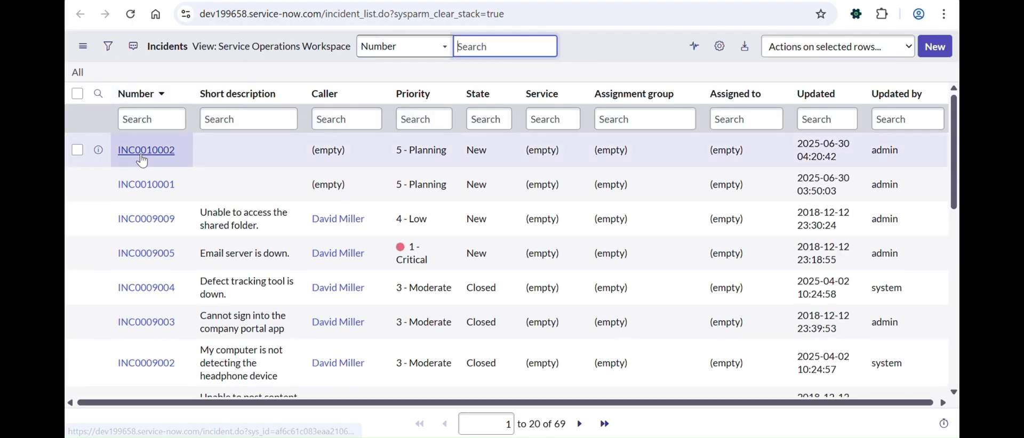
left_click(145, 219)
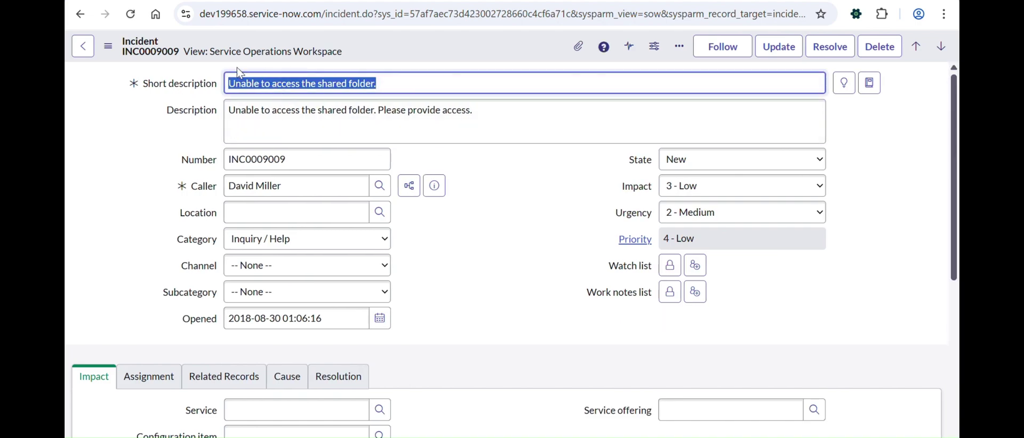
Switch INC0009009's classic form to the Service Operations Workspace view from the form's View menu
left_click(111, 52)
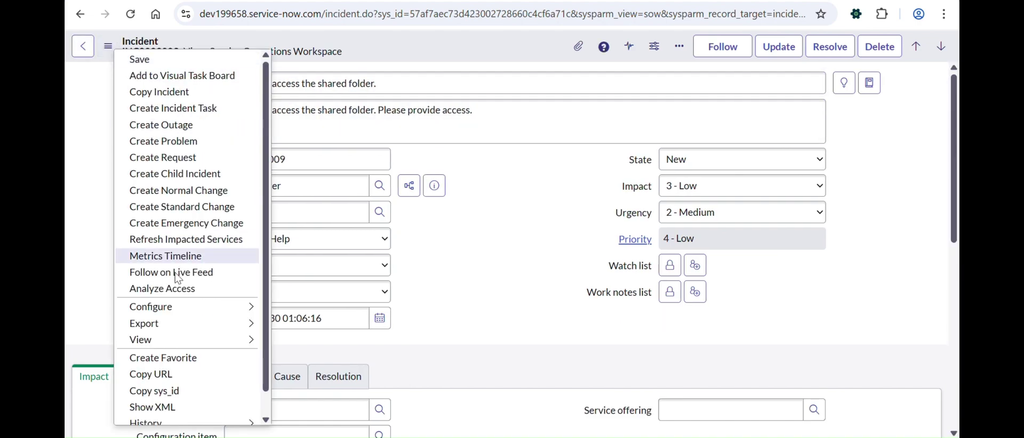
mouse_move(208, 343)
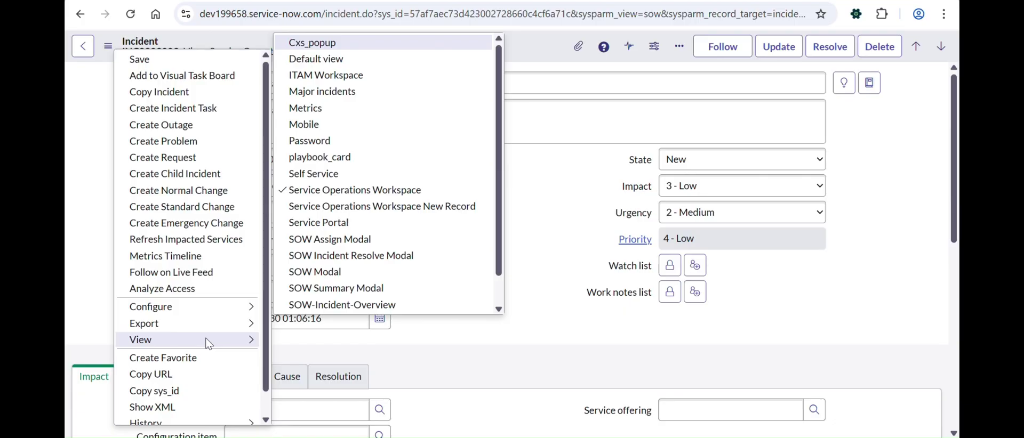
key("Down")
key("Down")
key("Down")
key("Down")
key("Down")
key("Down")
key("Down")
key("Down")
key("Down")
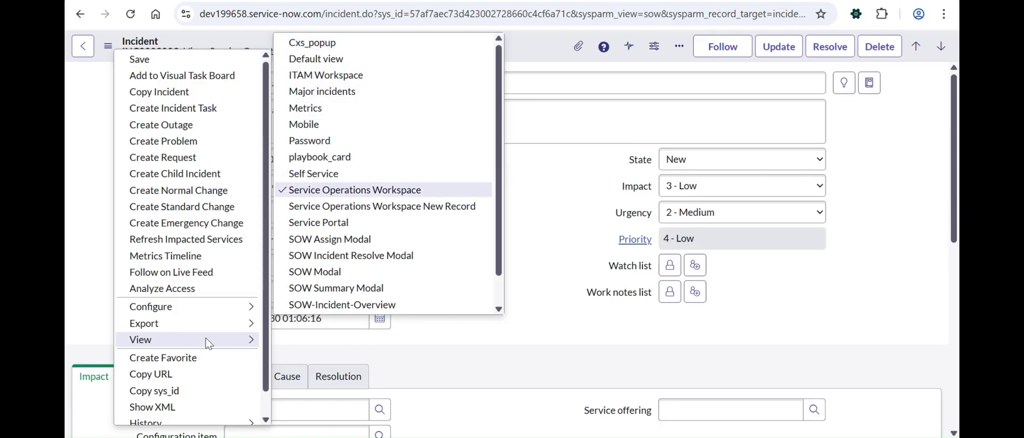
left_click(108, 47)
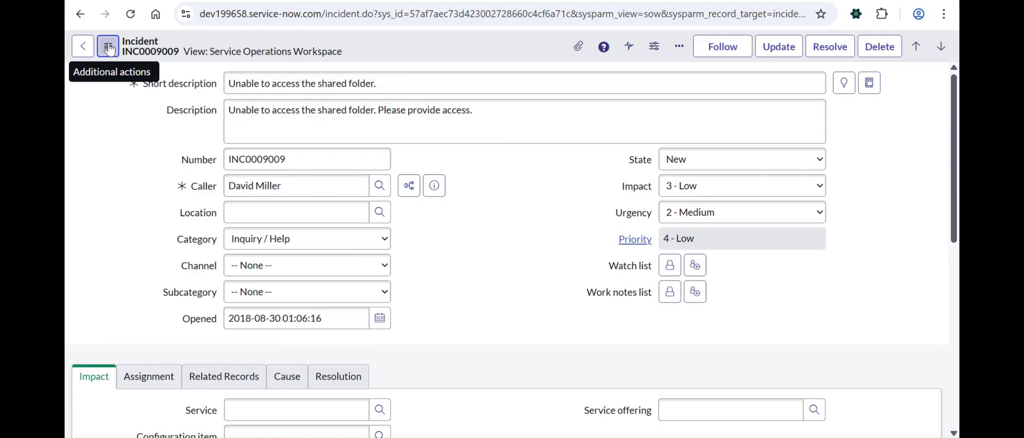
left_click(108, 47)
mouse_move(175, 340)
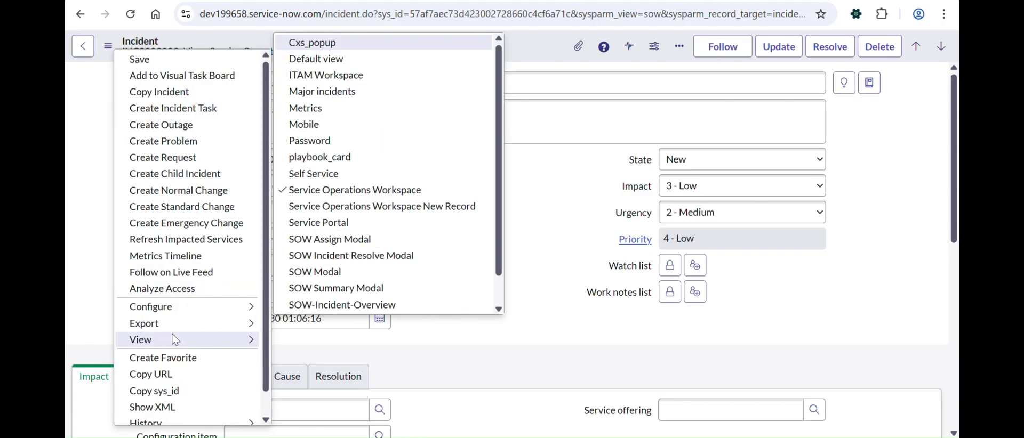
key("Down")
key("Down")
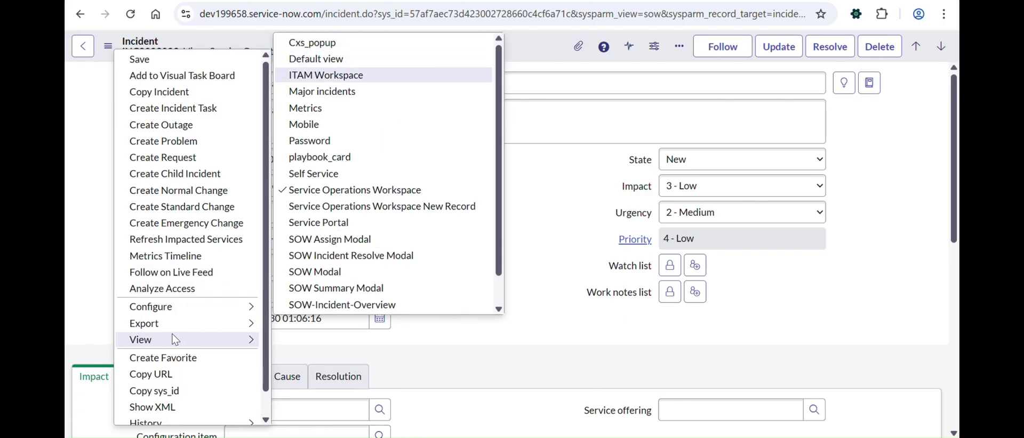
key("Down")
key("Down")
key("Down")
key("Down")
key("Down")
key("Down")
key("Down")
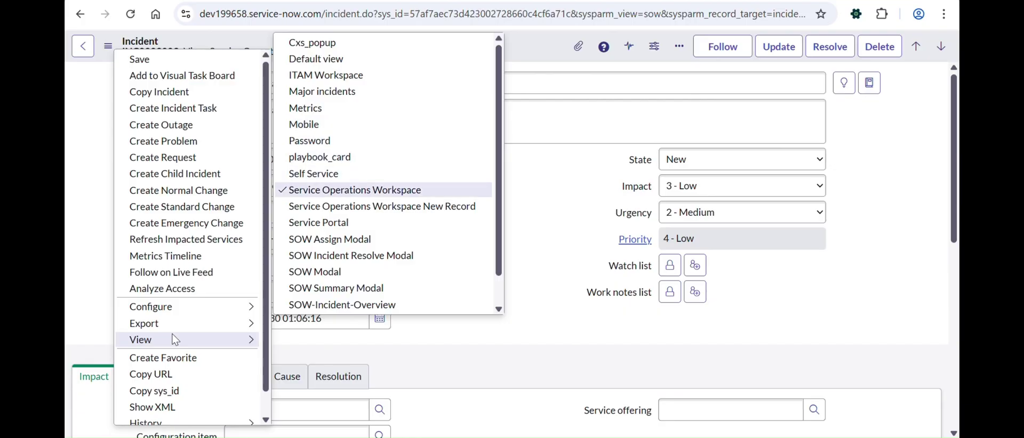
key("Return")
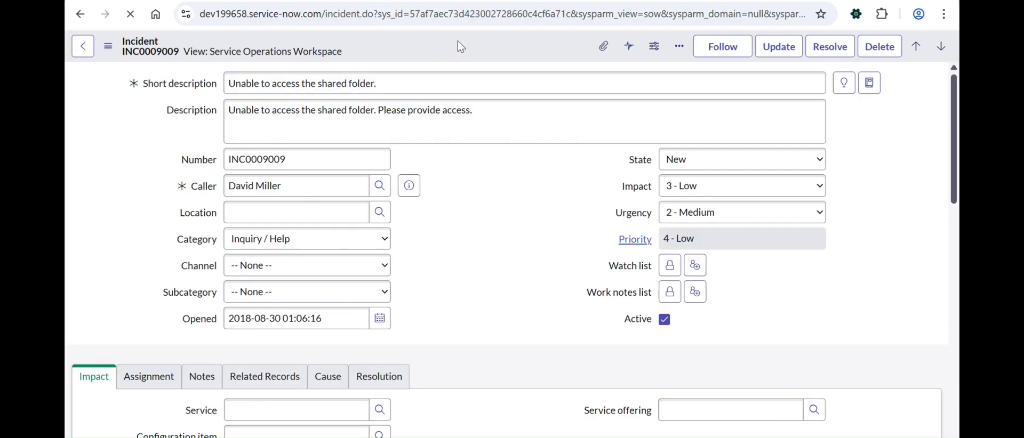
In Configure > Form Layout, move Channel and Subcategory out of the Incident section and save
right_click(456, 40)
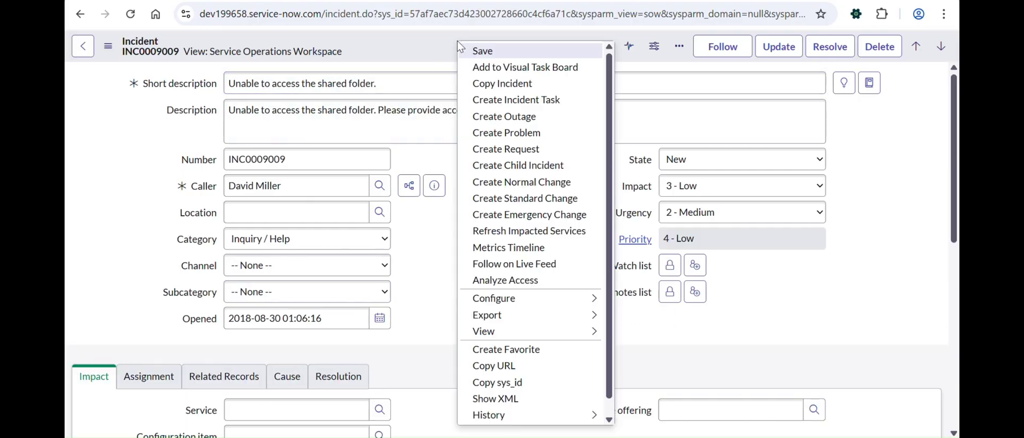
mouse_move(499, 305)
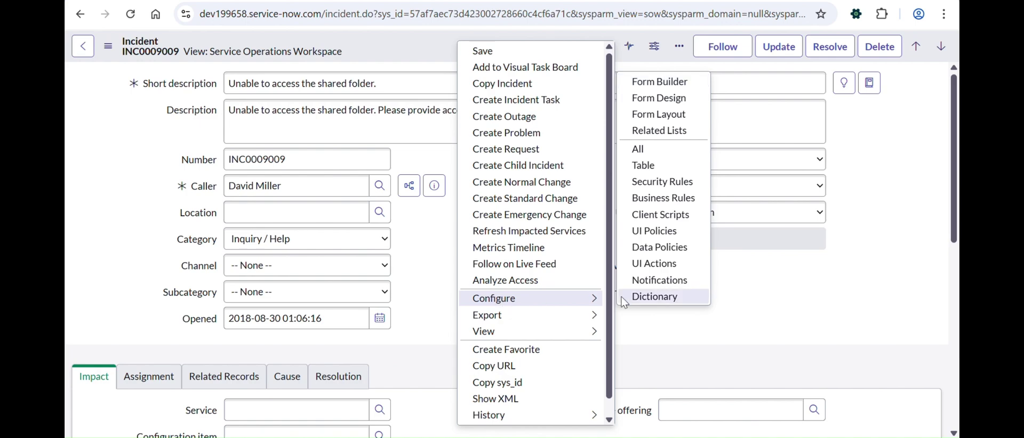
left_click(662, 115)
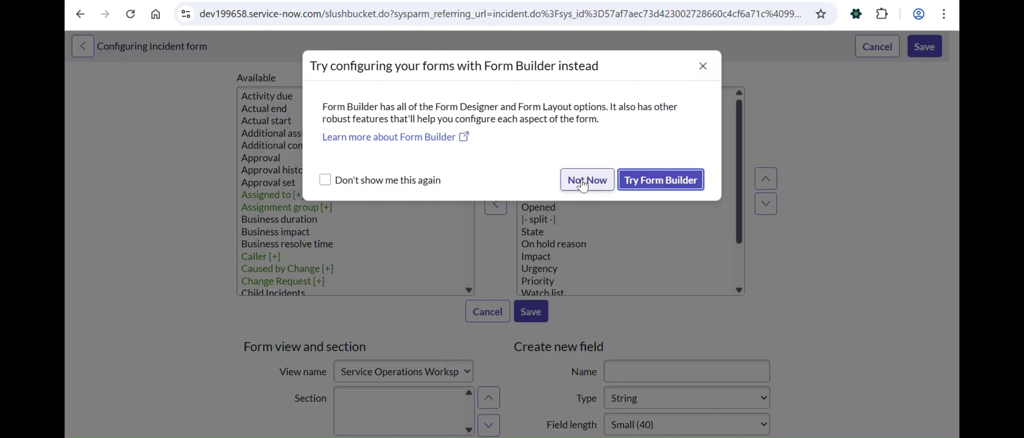
left_click(701, 74)
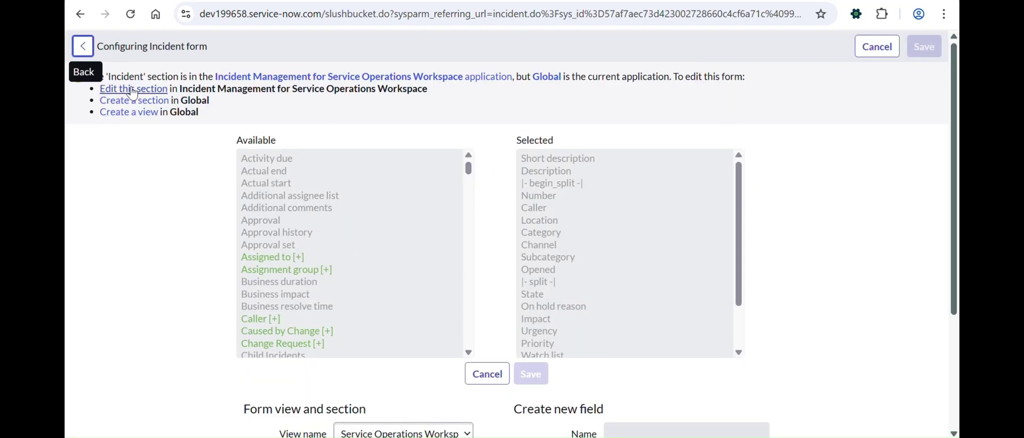
scroll(269, 143, "down", 2)
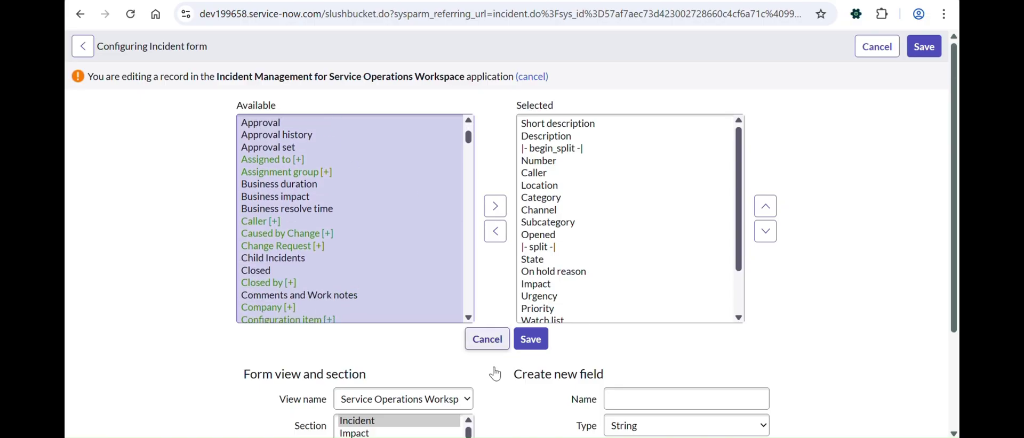
scroll(544, 373, "down", 1)
scroll(555, 246, "down", 1)
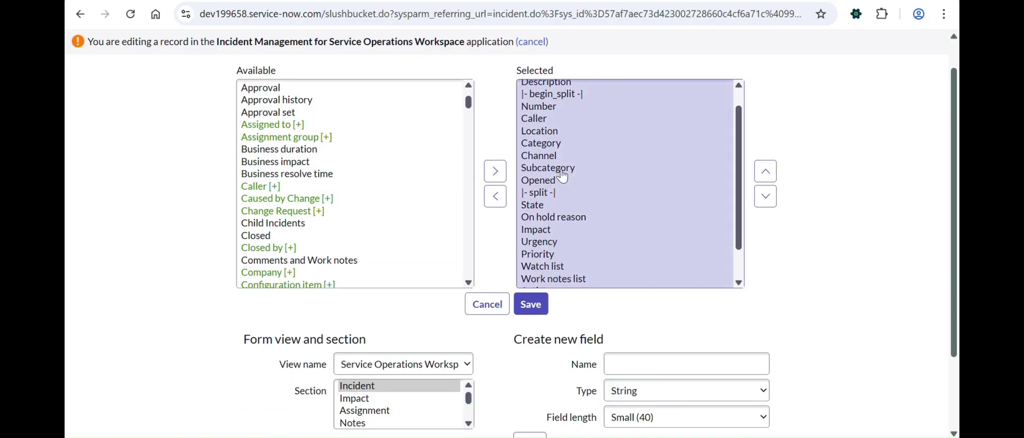
left_click(547, 159)
double_click(549, 156)
left_click(531, 304)
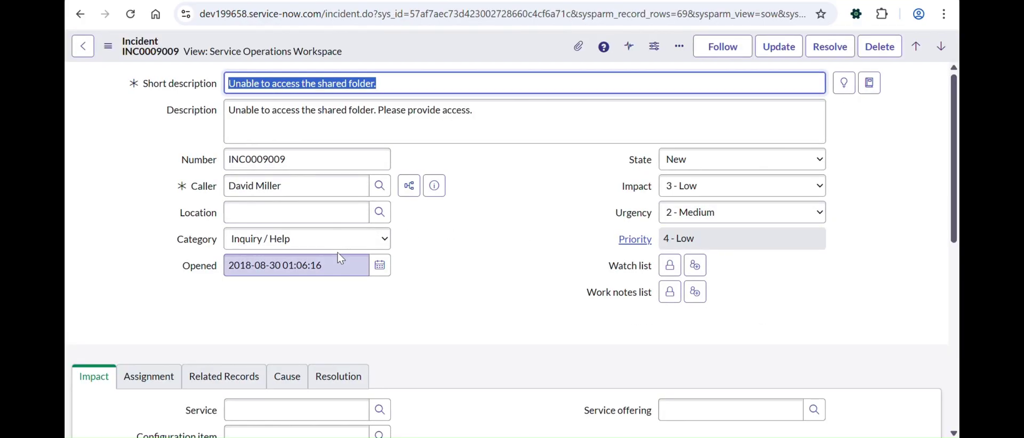
Reopen the Form Layout editor for the incident form's Service Operations Workspace view
right_click(459, 38)
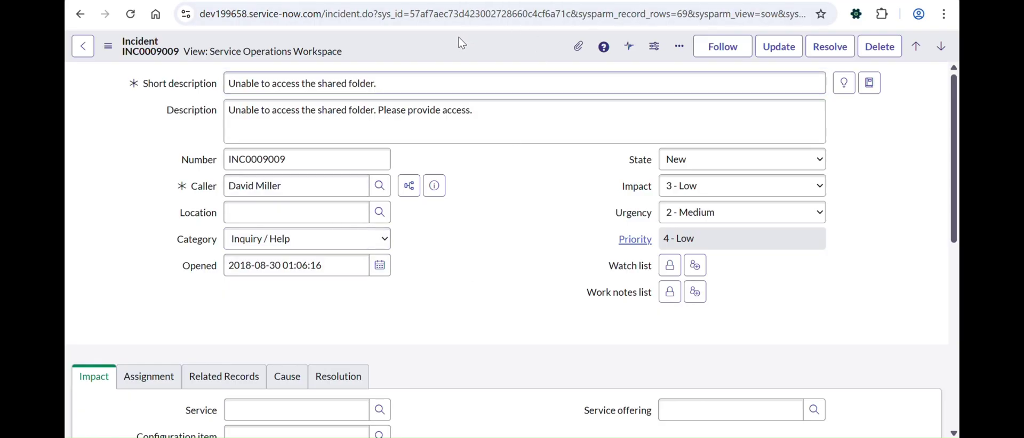
mouse_move(523, 298)
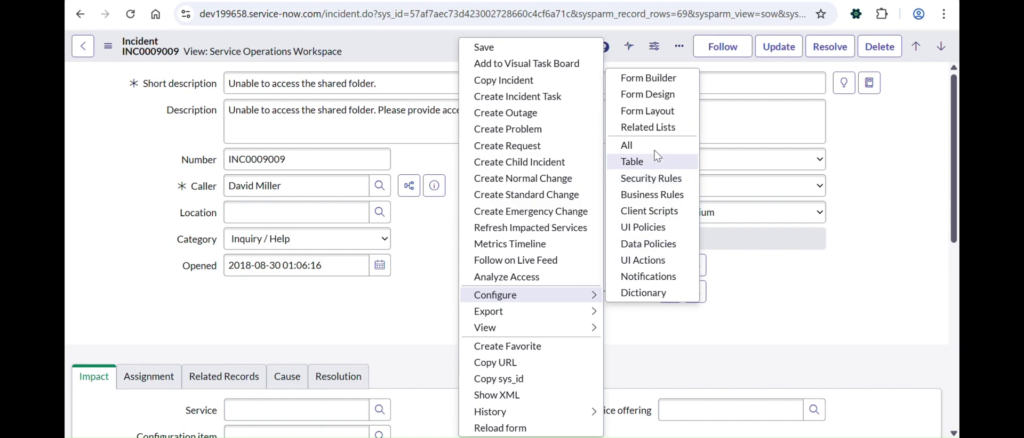
left_click(657, 111)
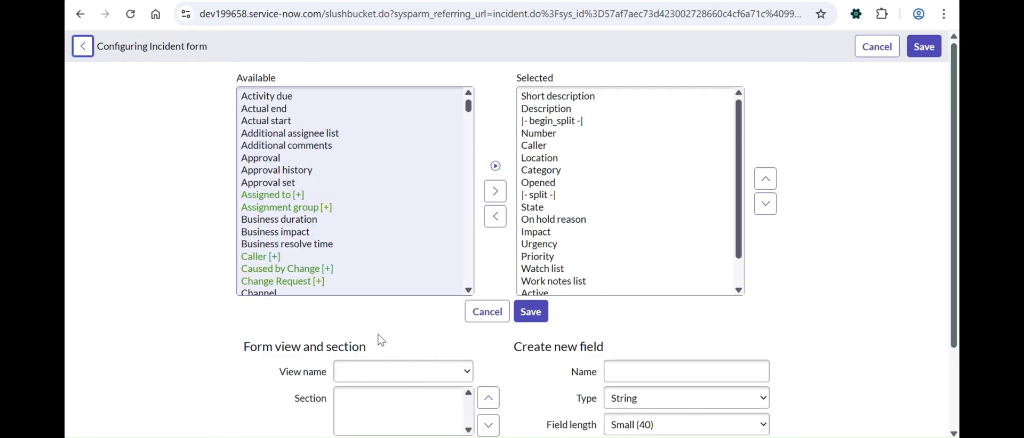
scroll(237, 386, "down", 2)
scroll(529, 254, "up", 2)
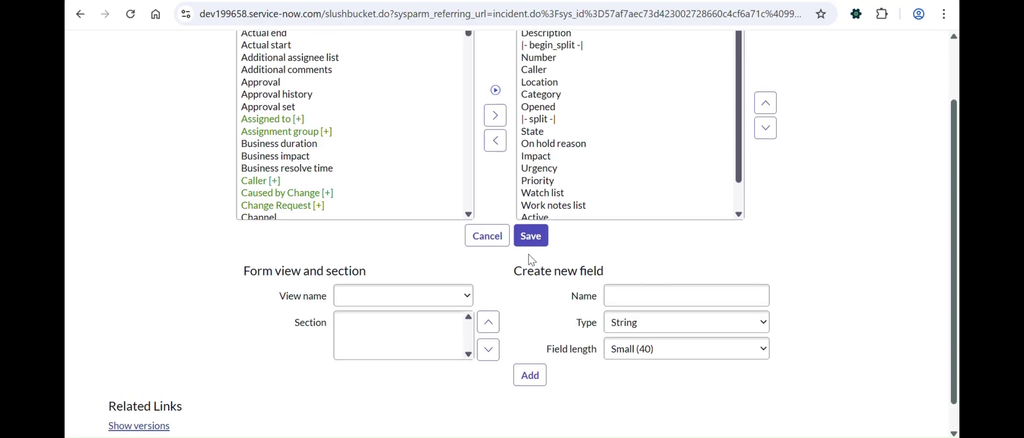
scroll(485, 283, "down", 2)
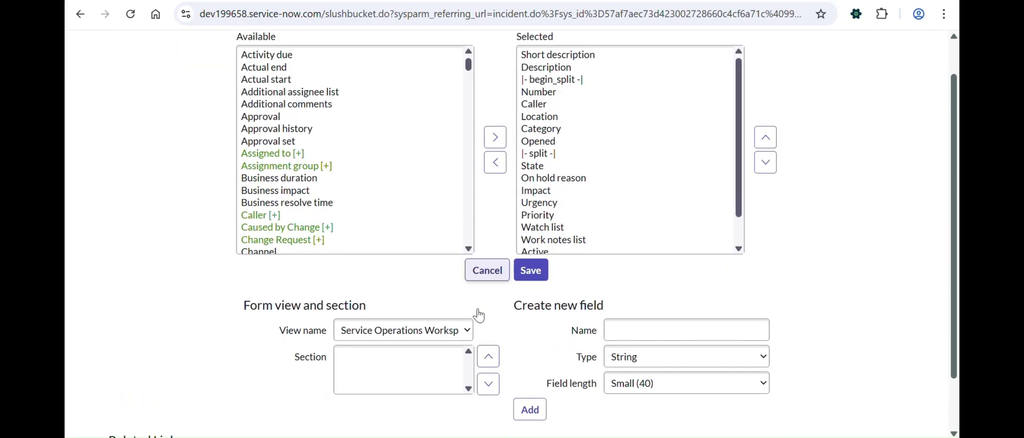
scroll(441, 277, "up", 2)
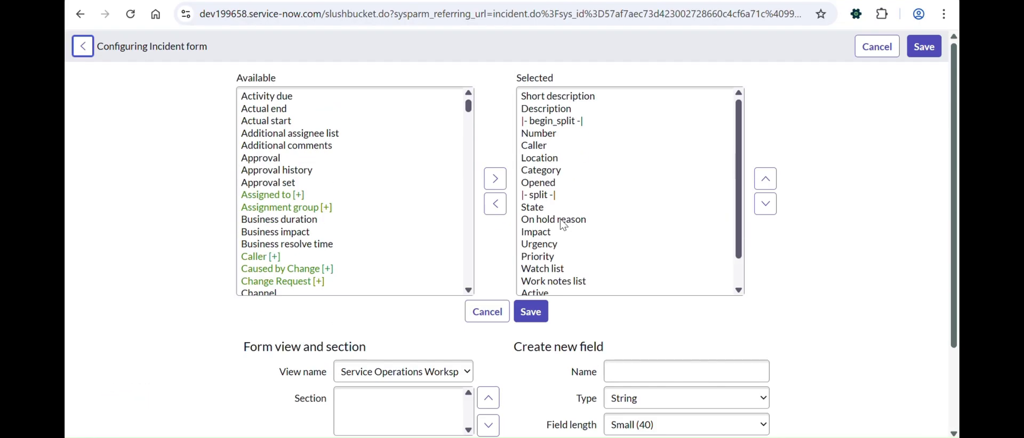
scroll(580, 227, "down", 2)
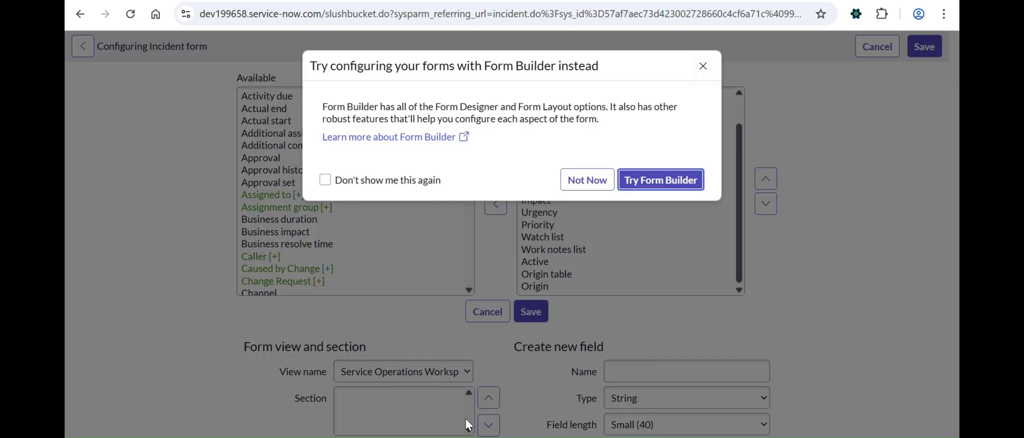
Dismiss the Form Builder suggestion and make the Incident section editable in its owning application
left_click(587, 180)
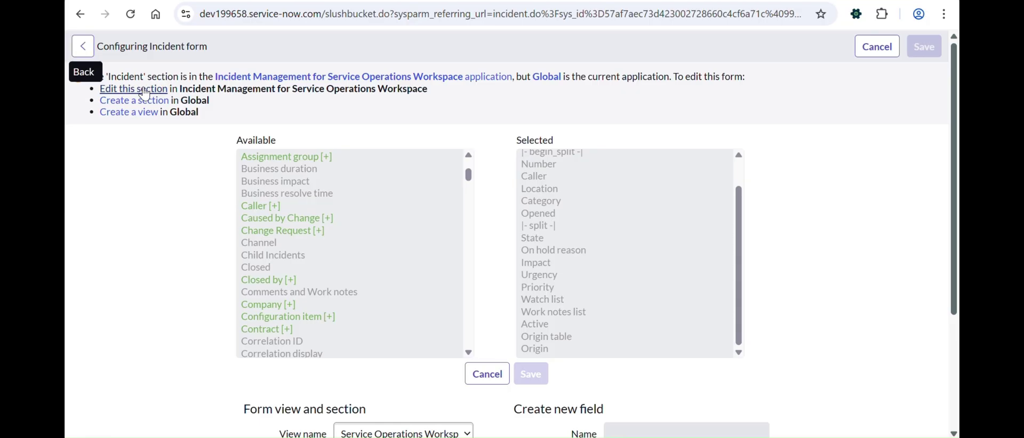
left_click(144, 94)
scroll(298, 264, "down", 3)
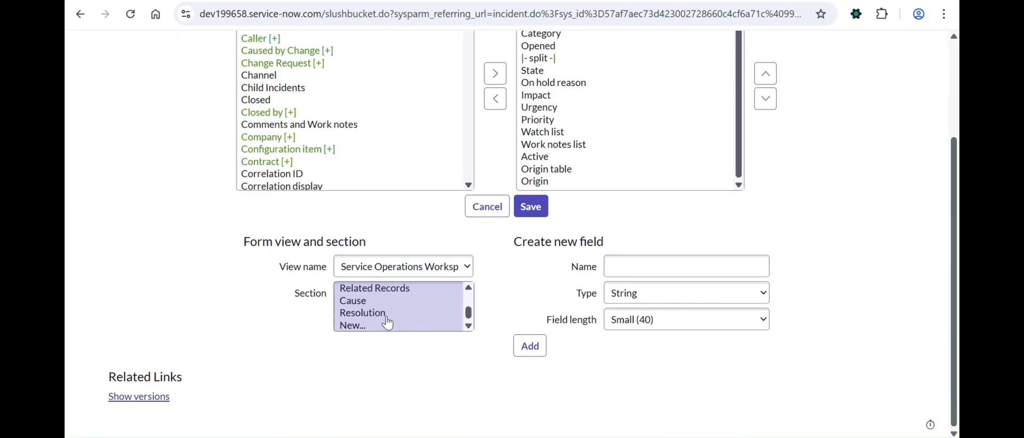
Select the Resolution section and make it editable
left_click(382, 315)
scroll(496, 258, "up", 2)
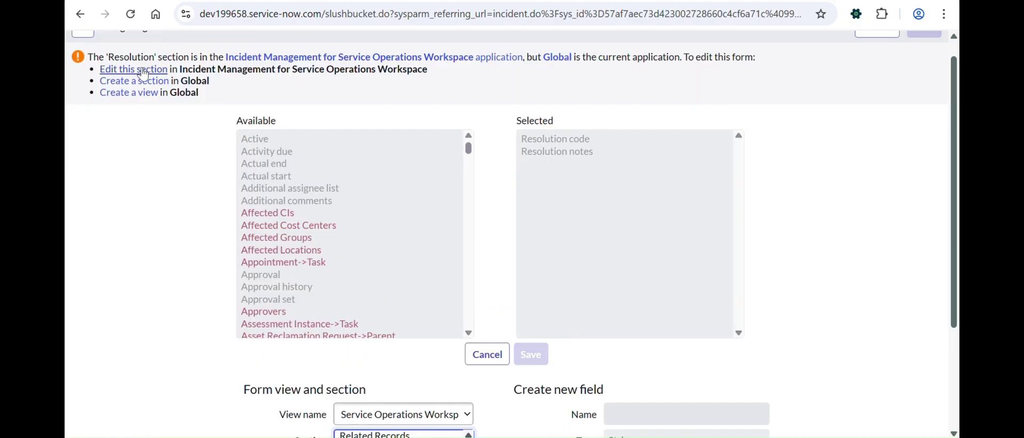
left_click(142, 71)
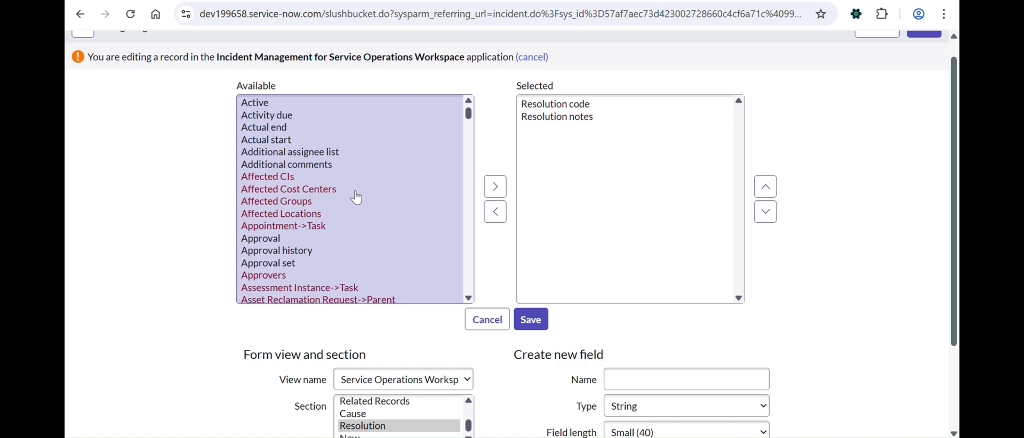
scroll(357, 198, "down", 1)
Search for 'resol', add Resolve time, Resolved and Resolved by, then save the layout
key("ctrl+f")
type("resolve")
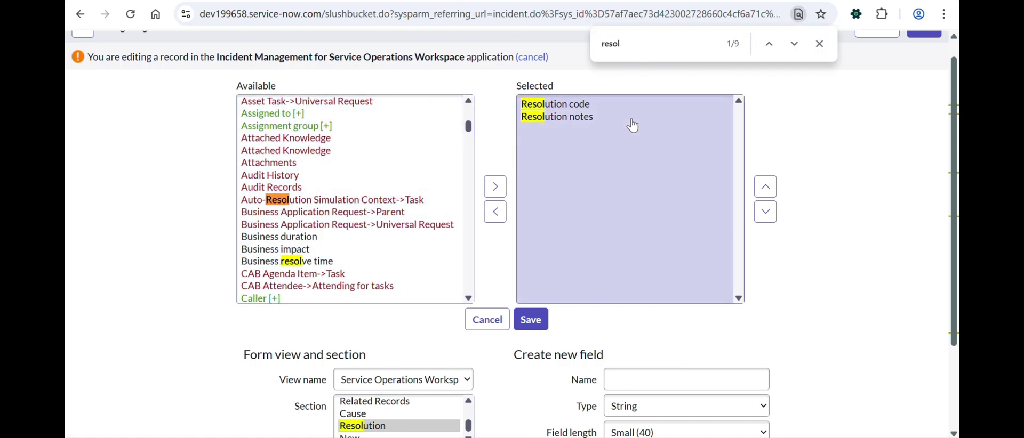
left_click(793, 48)
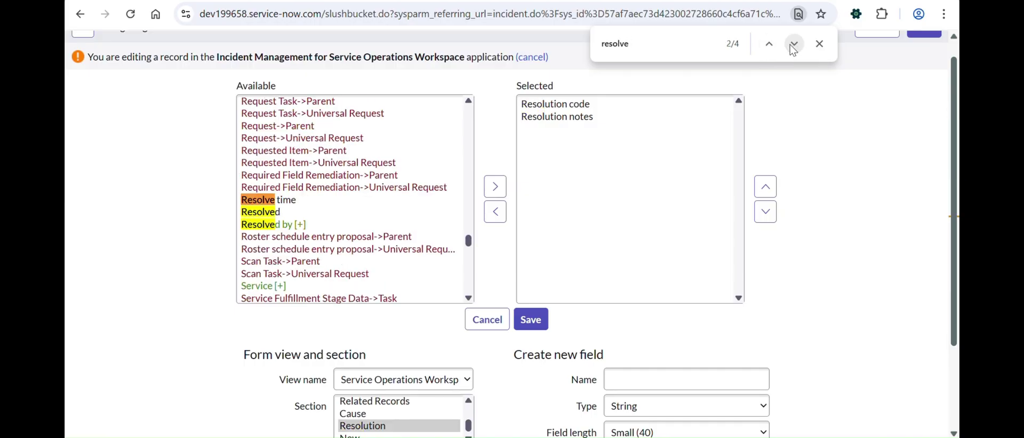
double_click(276, 201)
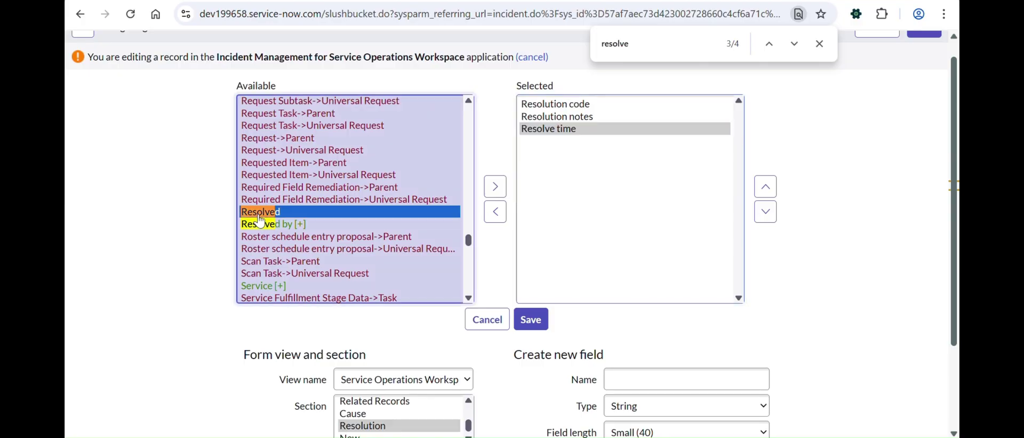
double_click(260, 213)
double_click(270, 212)
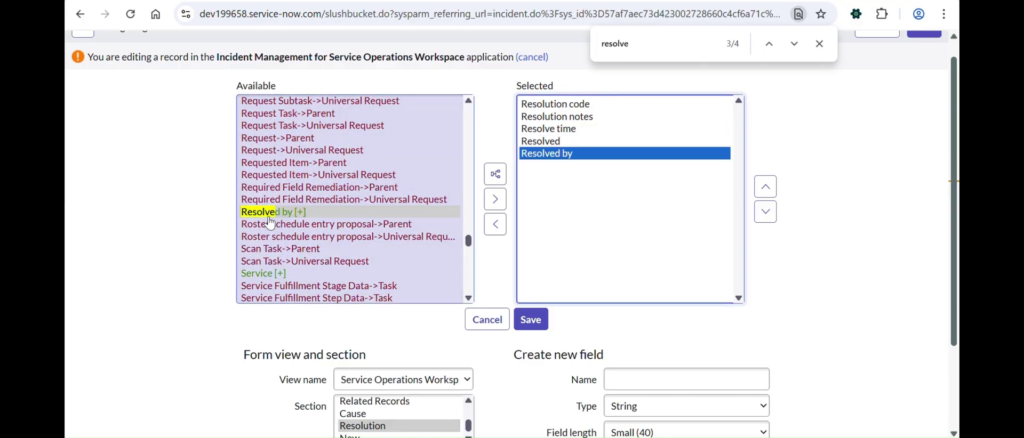
left_click(531, 323)
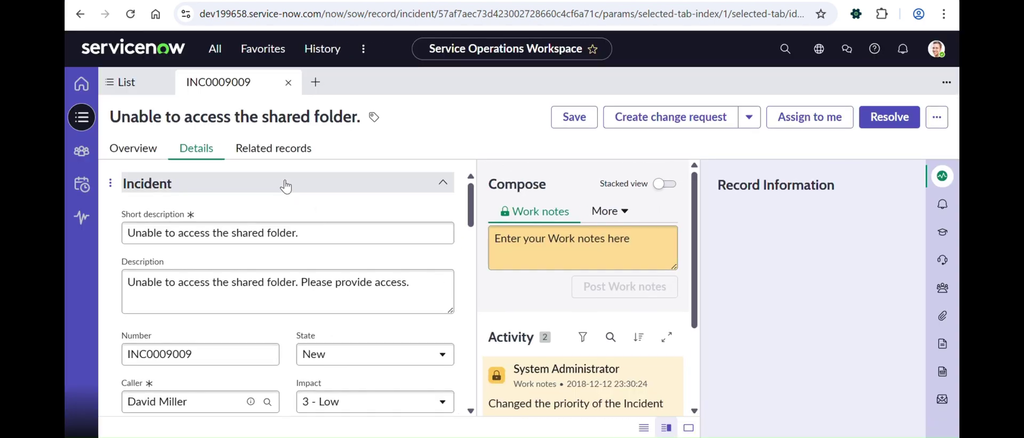
scroll(272, 309, "down", 5)
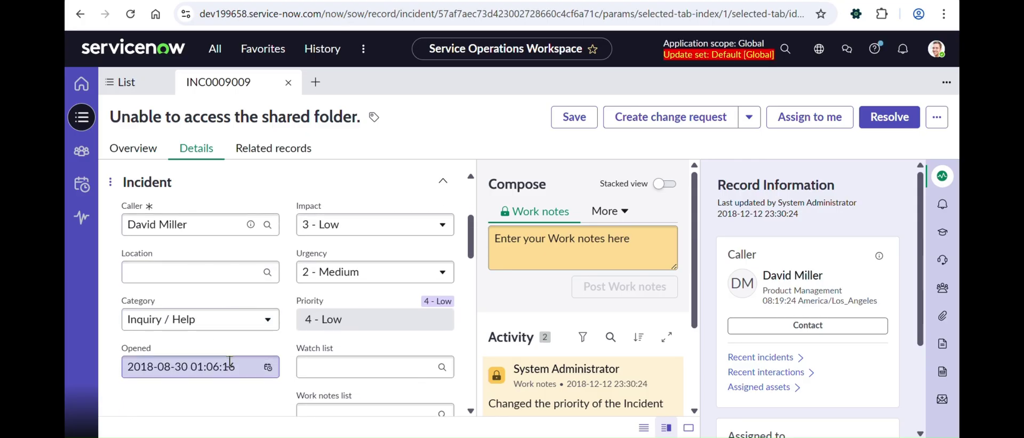
scroll(231, 367, "down", 2)
scroll(229, 363, "down", 1)
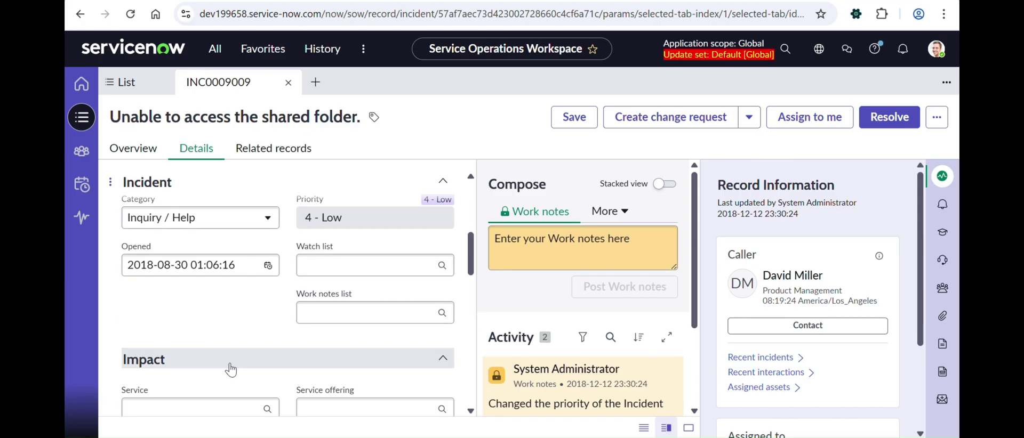
scroll(238, 363, "up", 2)
scroll(210, 270, "up", 3)
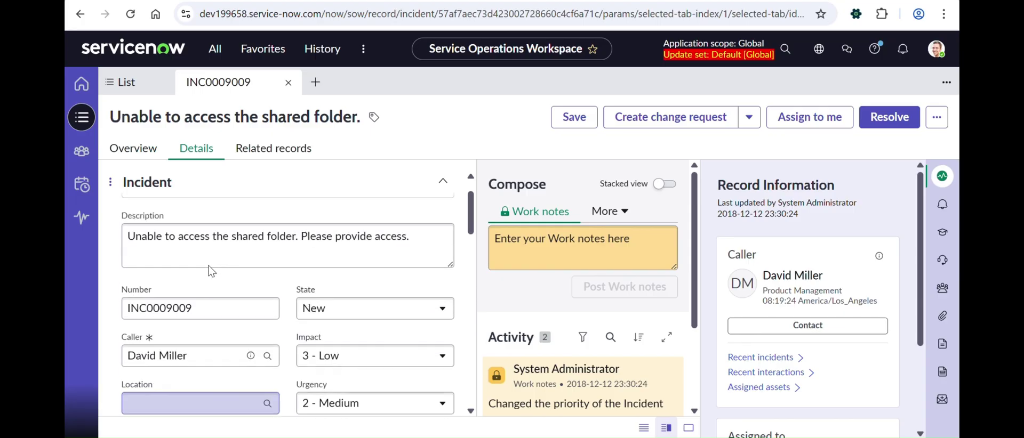
scroll(210, 271, "down", 1)
scroll(210, 271, "down", 1)
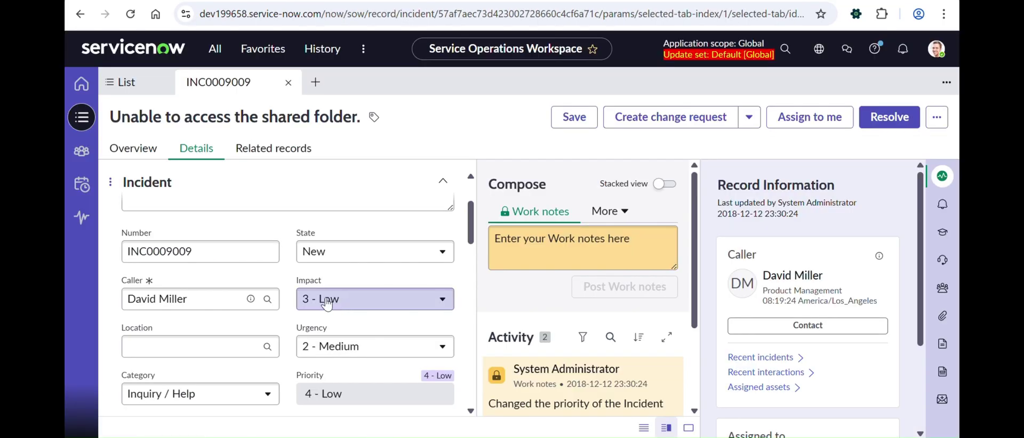
scroll(124, 273, "down", 2)
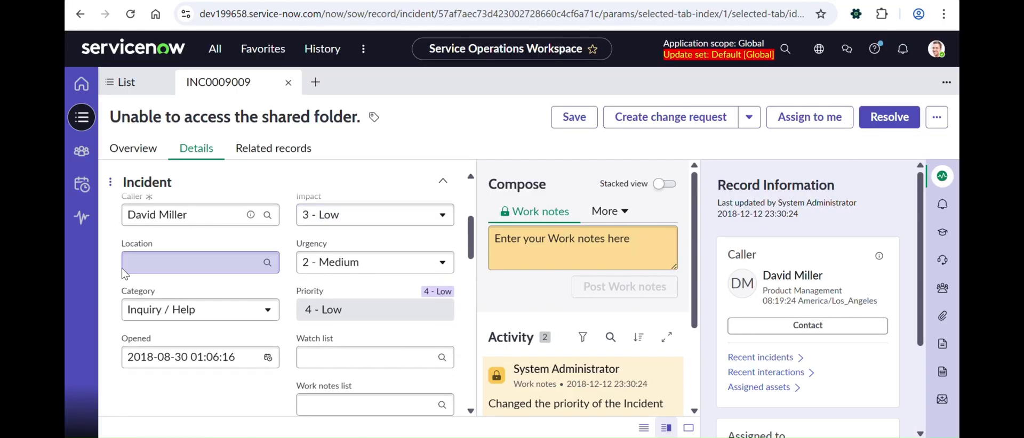
scroll(331, 293, "down", 5)
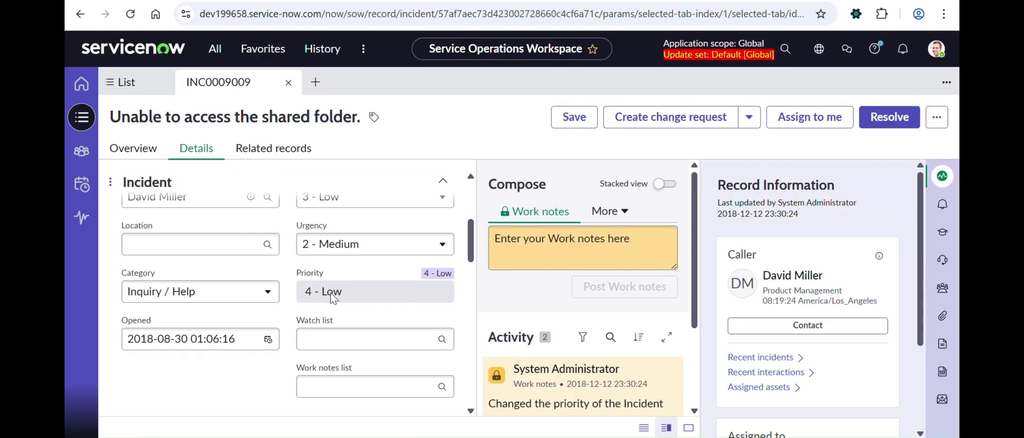
scroll(331, 293, "down", 4)
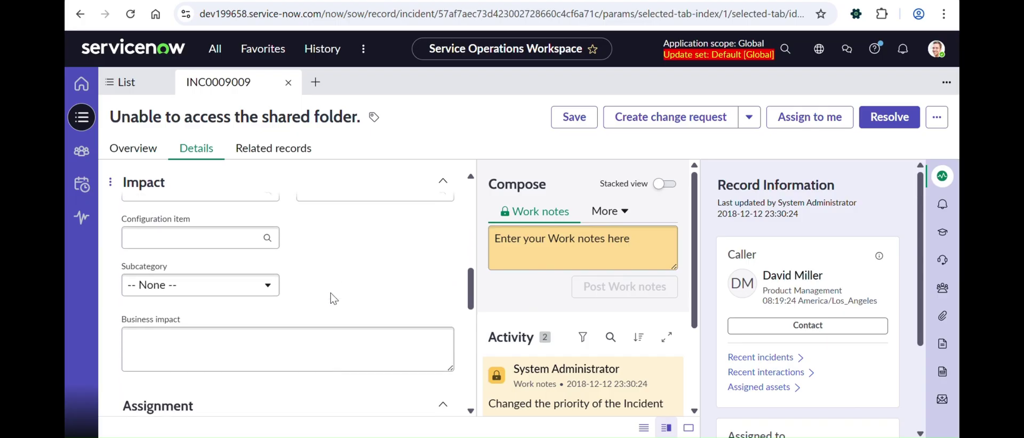
scroll(326, 304, "down", 6)
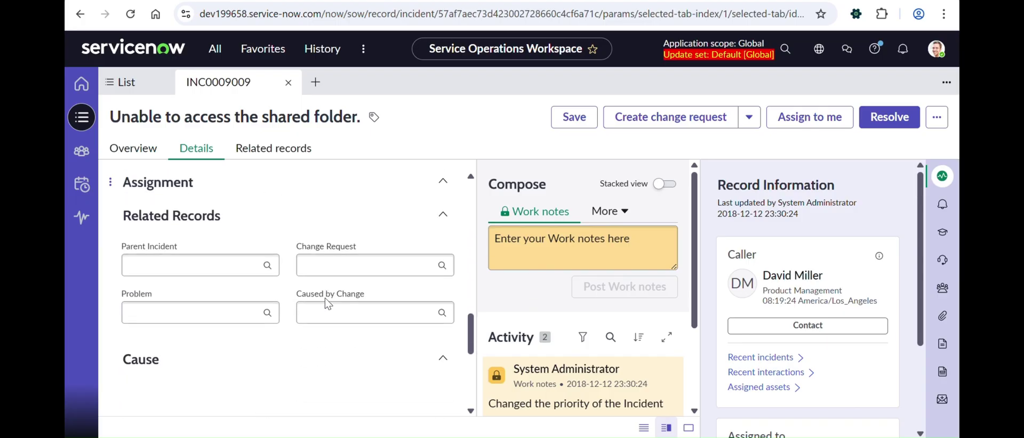
scroll(324, 297, "down", 1)
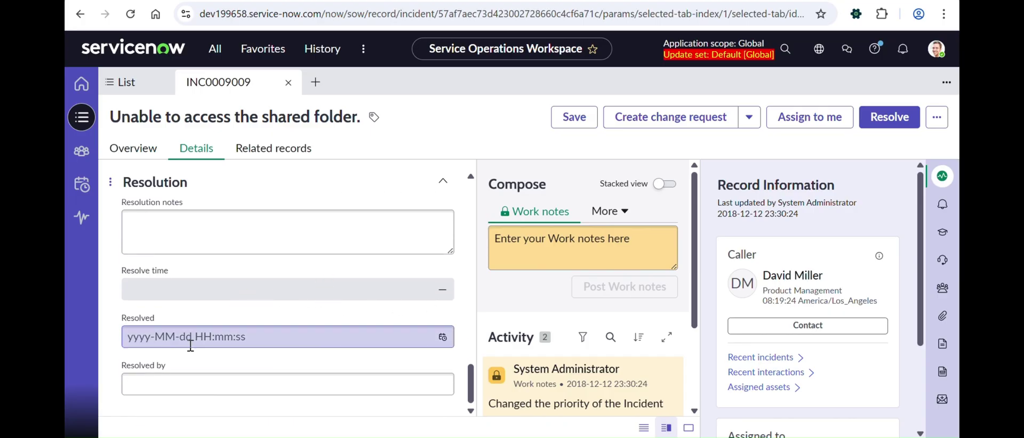
scroll(358, 268, "up", 5)
scroll(358, 269, "down", 6)
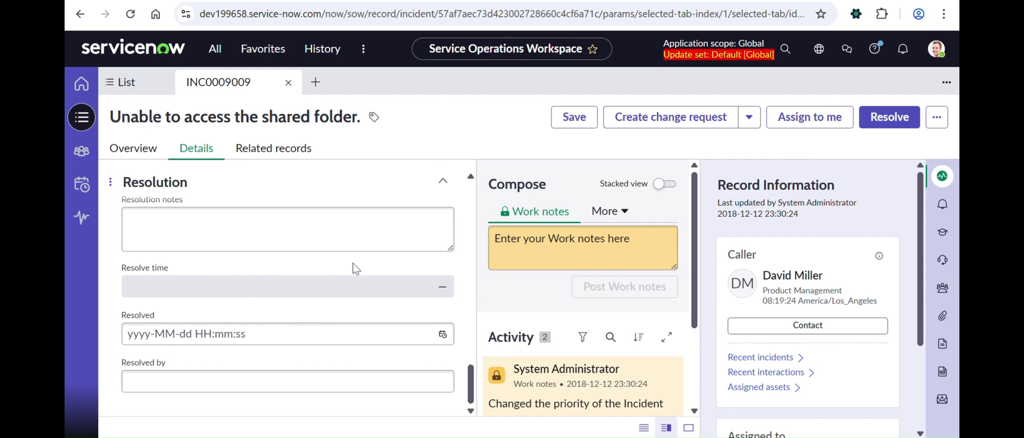
Start a new incident record (INC0010014) and scroll through its form
left_click(319, 91)
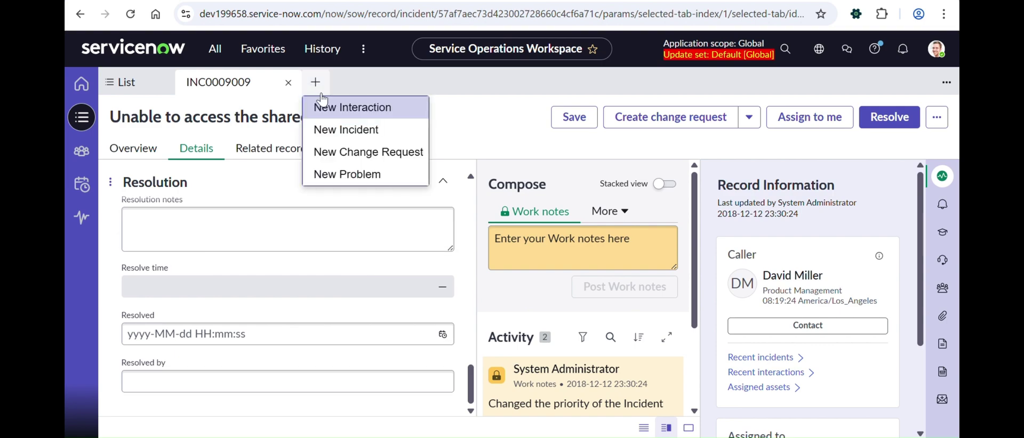
left_click(360, 140)
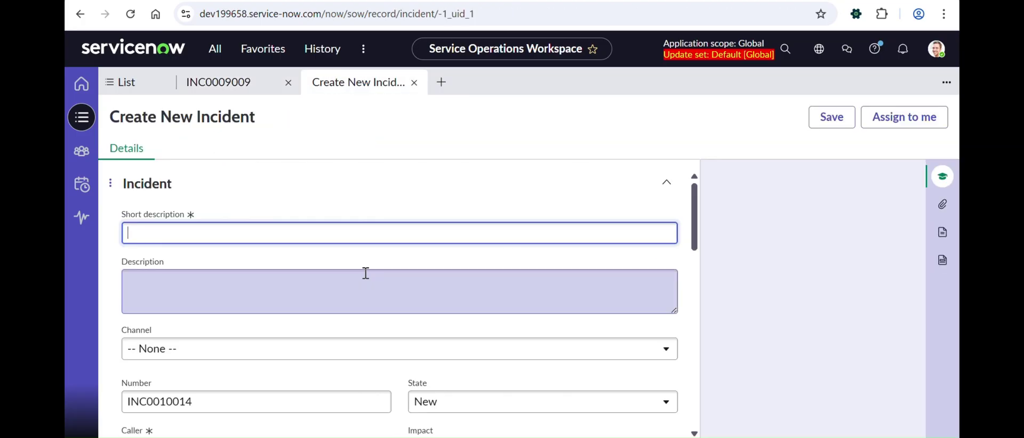
scroll(367, 277, "down", 5)
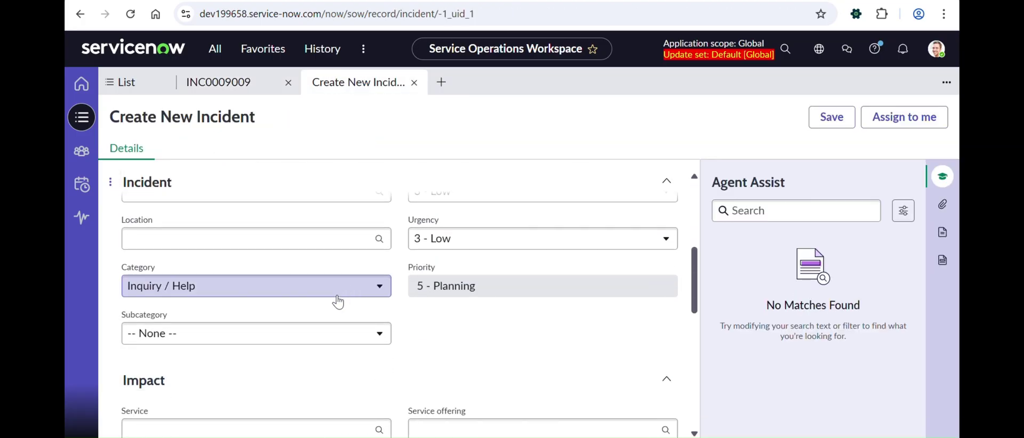
scroll(410, 335, "up", 1)
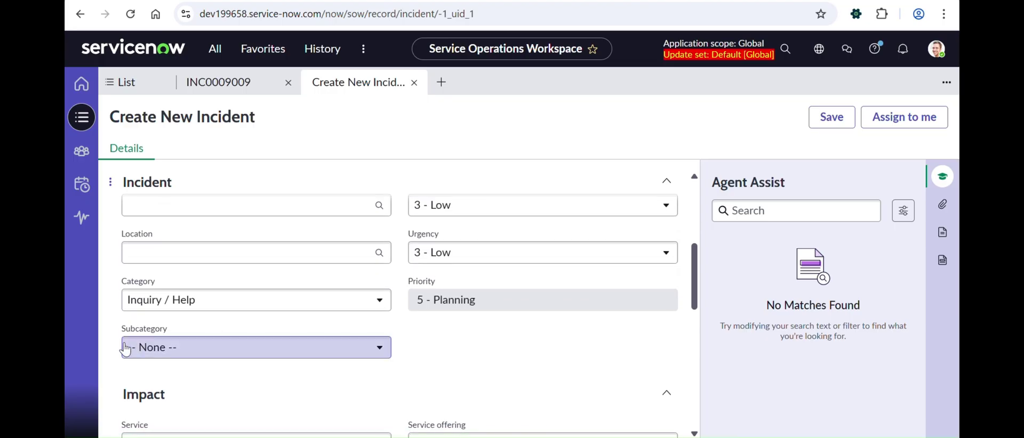
scroll(501, 330, "up", 2)
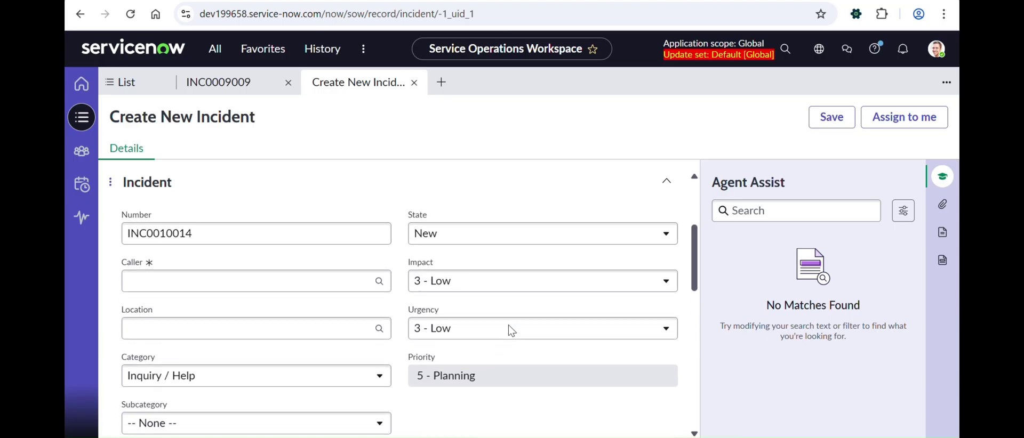
scroll(507, 330, "up", 1)
scroll(511, 331, "down", 4)
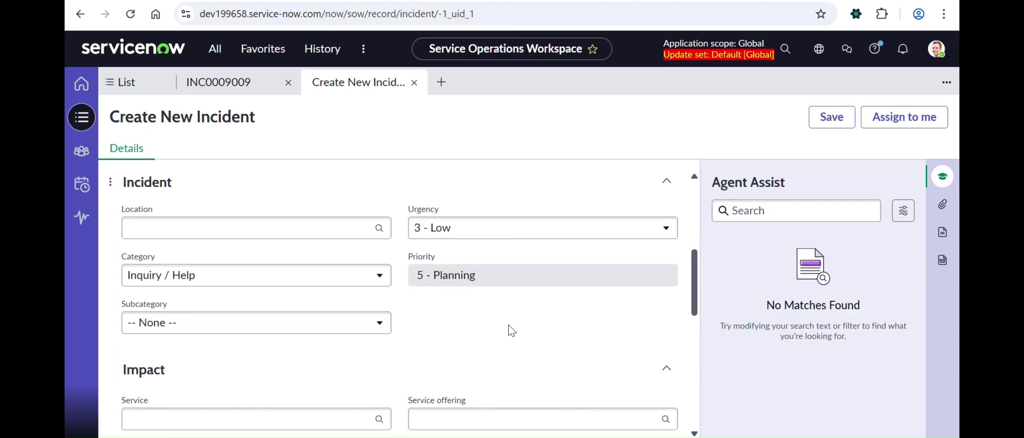
Return to incident INC0009009 and scroll through its form
left_click(232, 75)
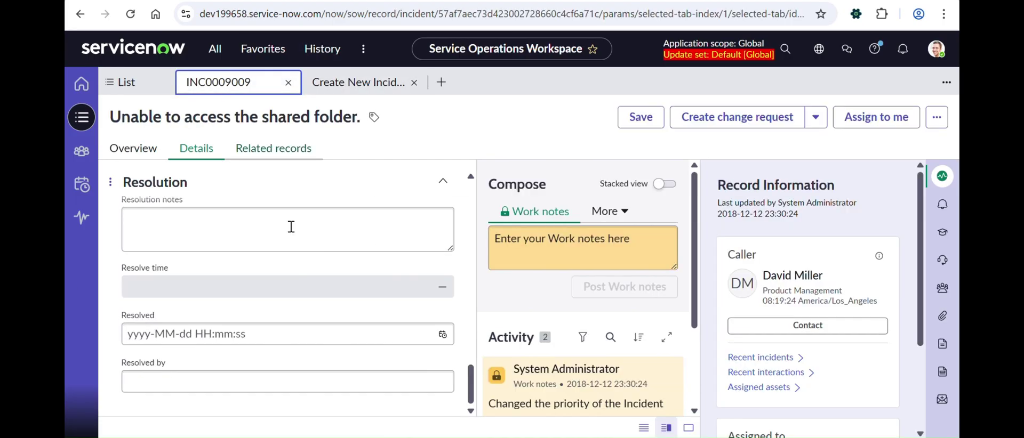
scroll(258, 330, "up", 15)
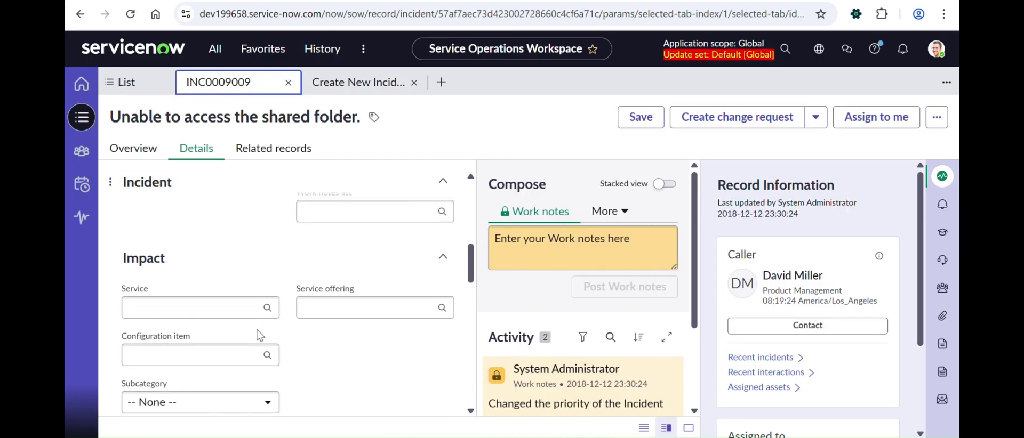
scroll(259, 330, "down", 2)
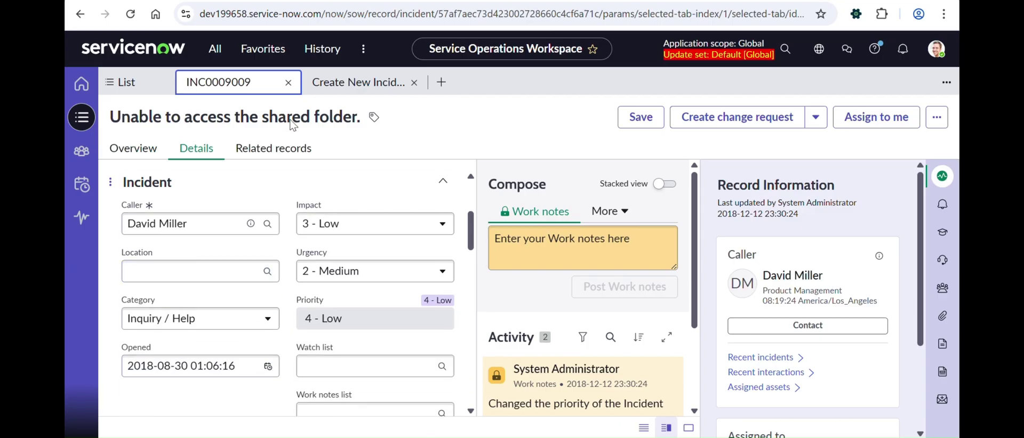
scroll(233, 354, "up", 5)
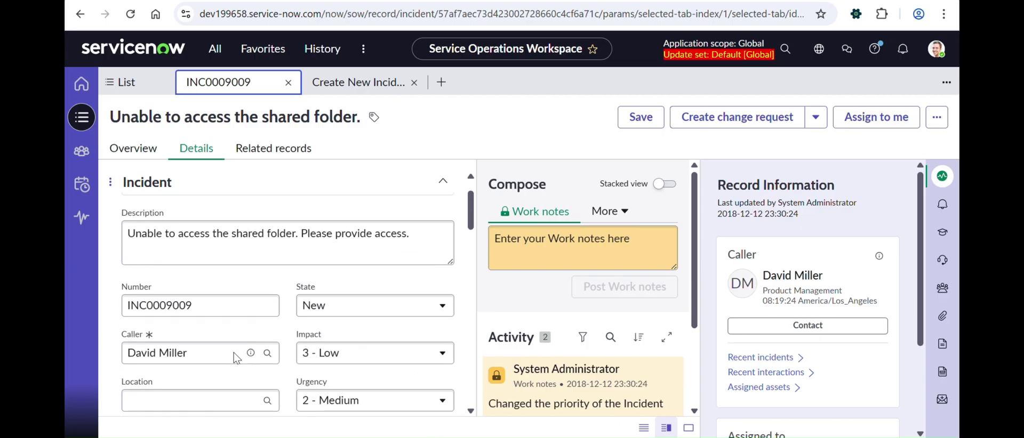
Go back to the new incident form and scroll through its fields
left_click(328, 79)
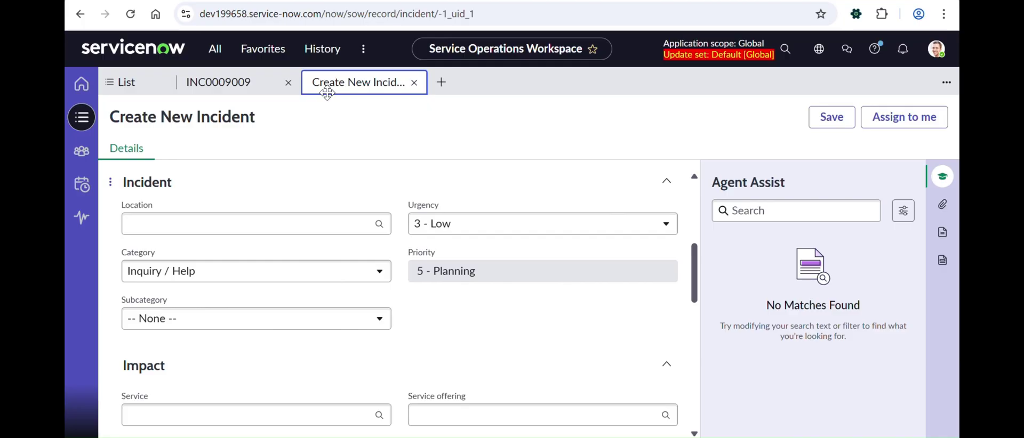
scroll(282, 328, "up", 2)
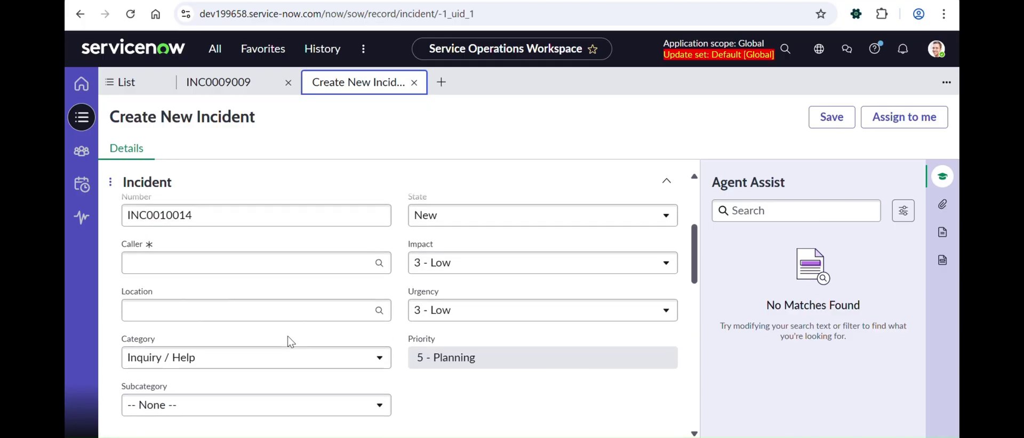
scroll(288, 343, "up", 4)
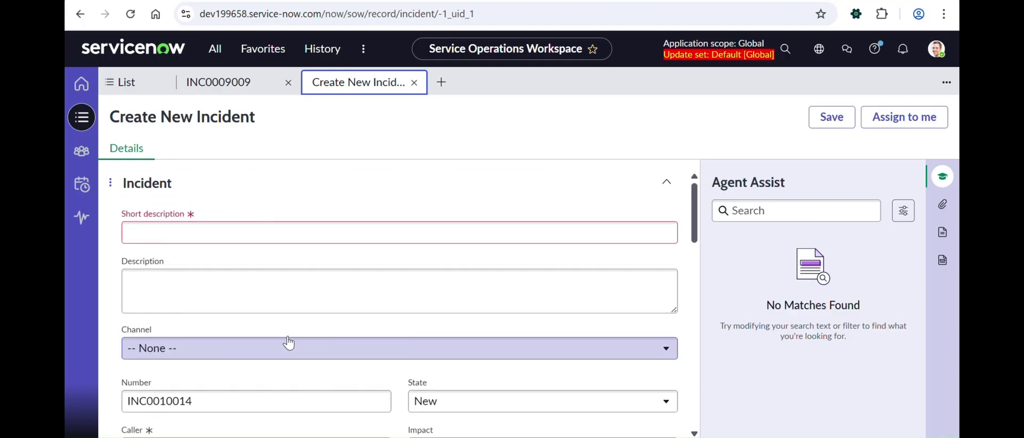
scroll(256, 320, "down", 1)
scroll(260, 289, "up", 1)
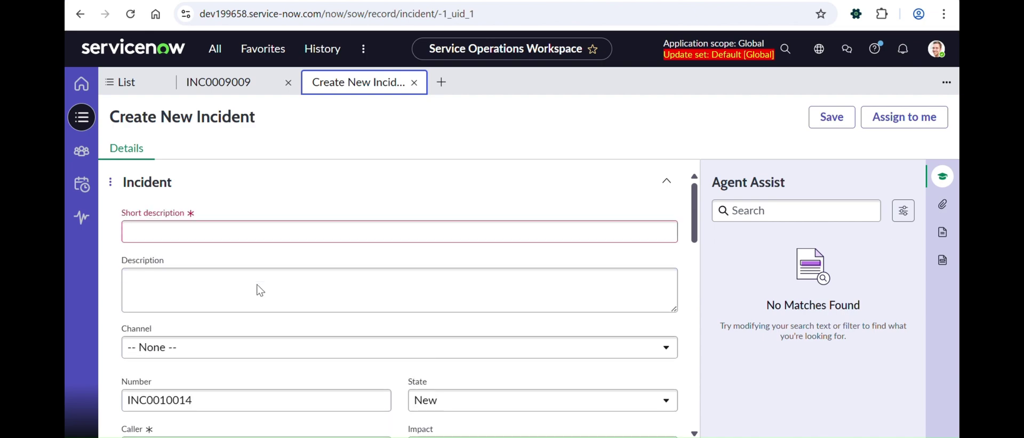
scroll(261, 290, "down", 5)
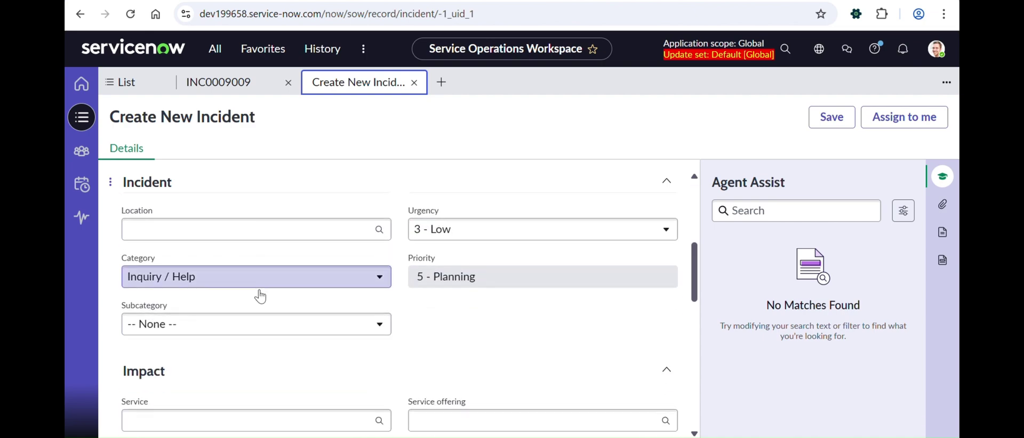
scroll(338, 299, "down", 10)
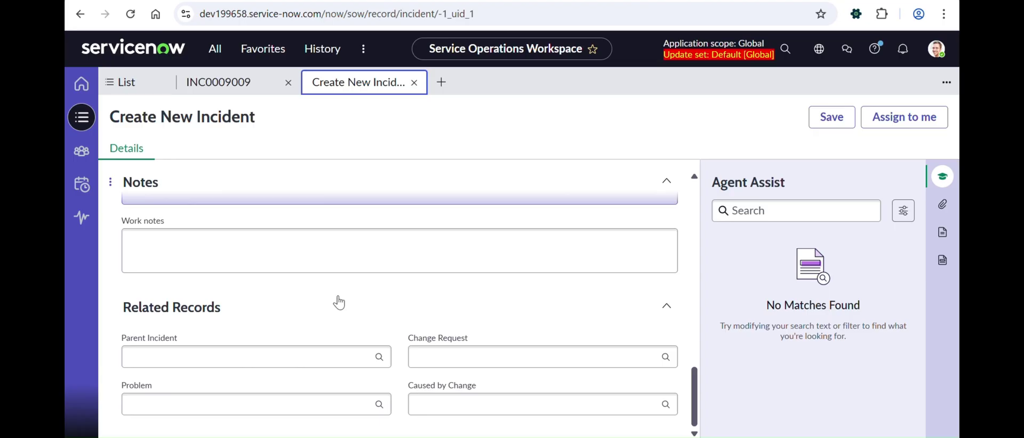
scroll(415, 331, "up", 5)
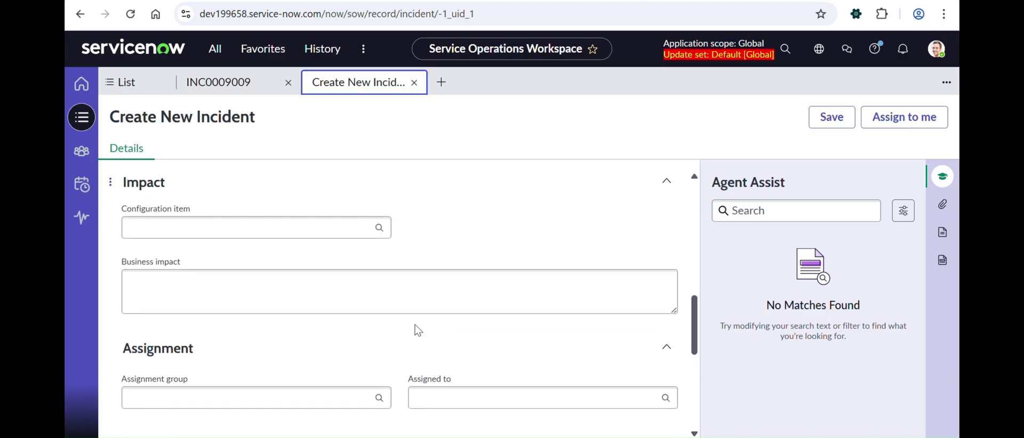
scroll(416, 331, "up", 10)
scroll(415, 328, "down", 15)
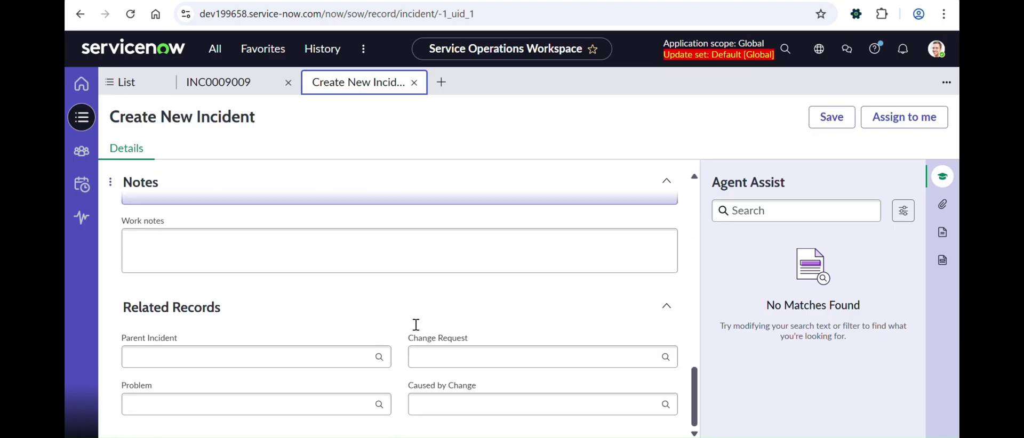
scroll(416, 325, "up", 6)
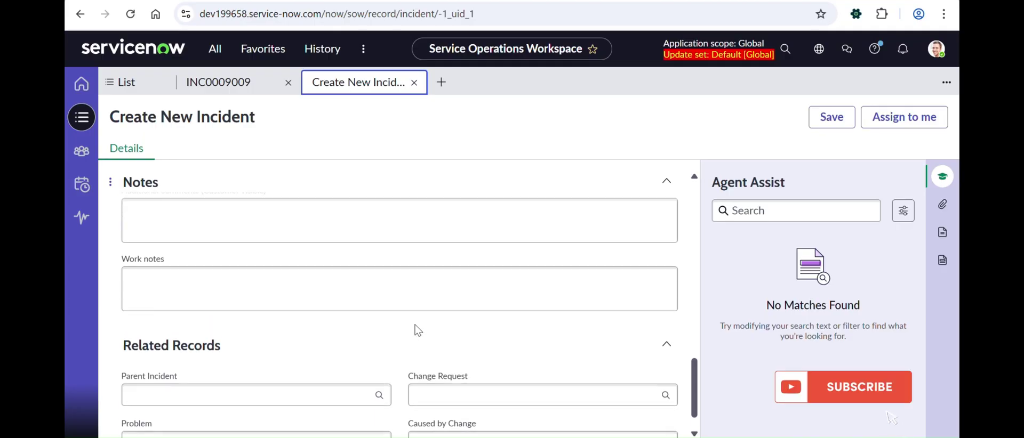
scroll(413, 322, "up", 8)
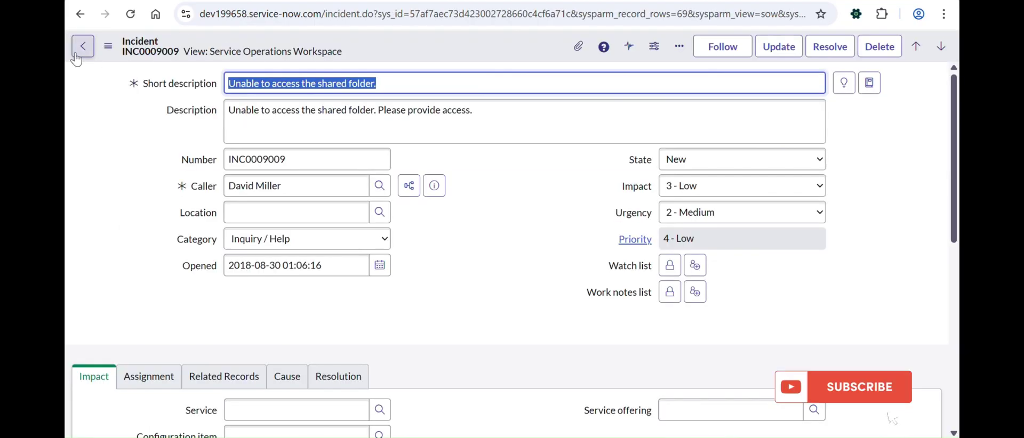
Switch the form view to Service Operations Workspace New Record
left_click(108, 47)
mouse_move(150, 344)
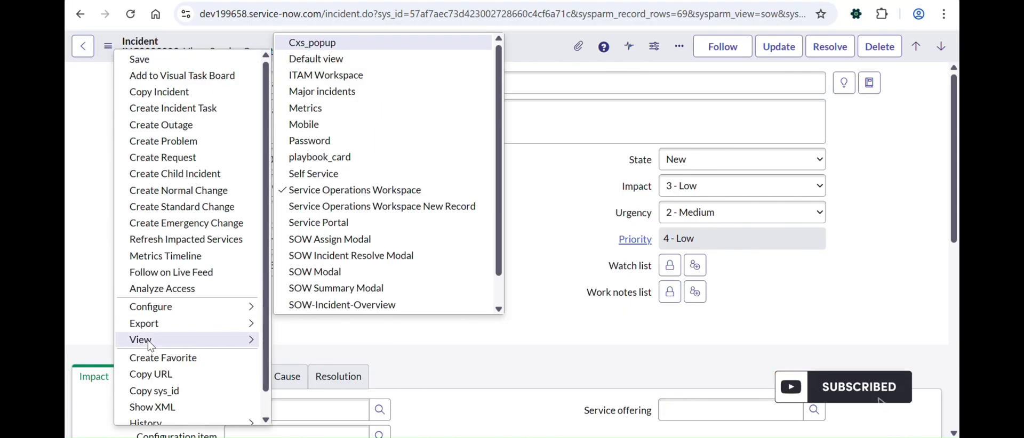
key("Down")
key("Down")
key("Down")
key("Down")
key("Down")
key("Down")
key("Down")
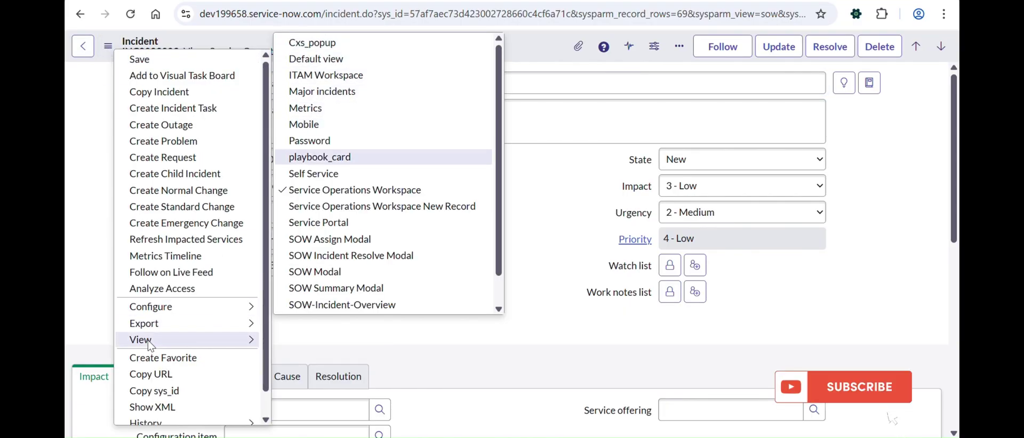
key("Down")
key("Down")
key("Down")
key("Down")
key("Up")
key("Return")
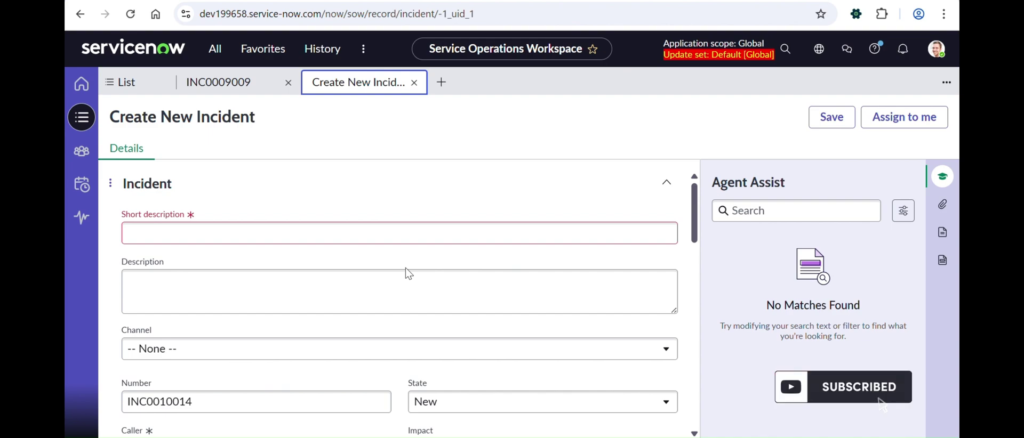
Check INC0009009 in the workspace, then return to the Create New Incident tab
left_click(218, 83)
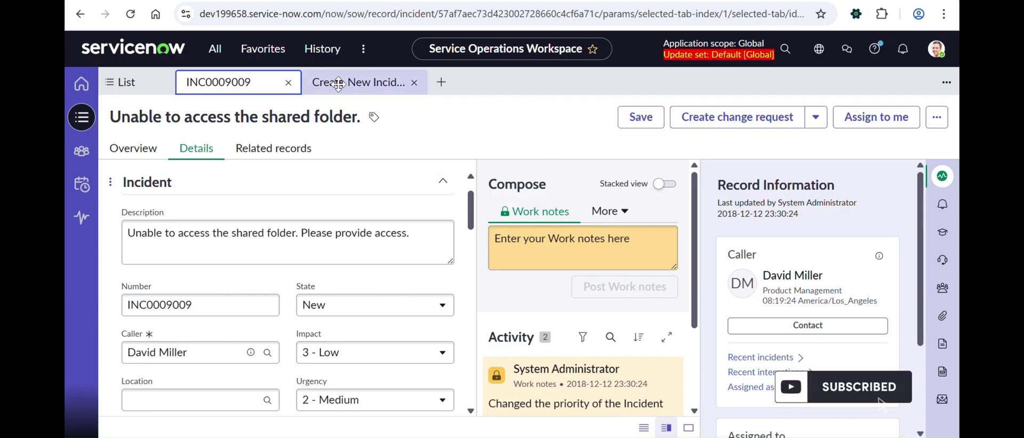
left_click(359, 82)
scroll(336, 264, "down", 10)
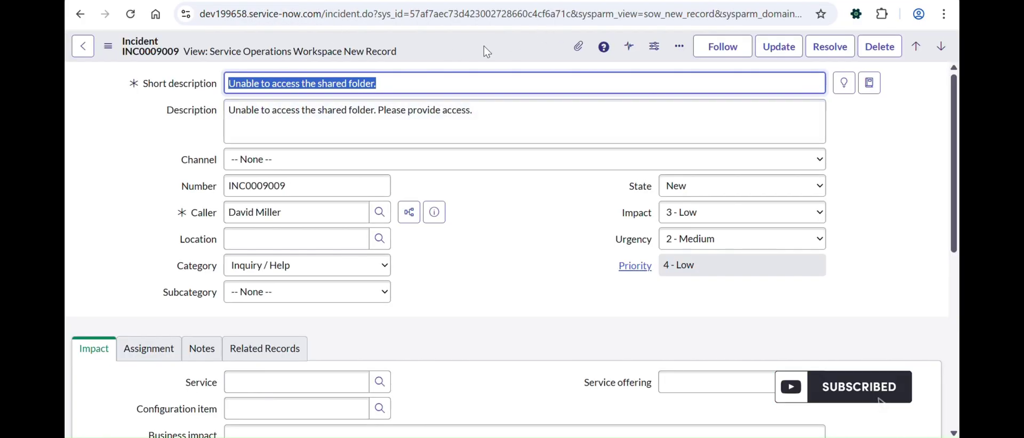
Review the New Record view's fields, then bring up the form header's context menu again
right_click(487, 52)
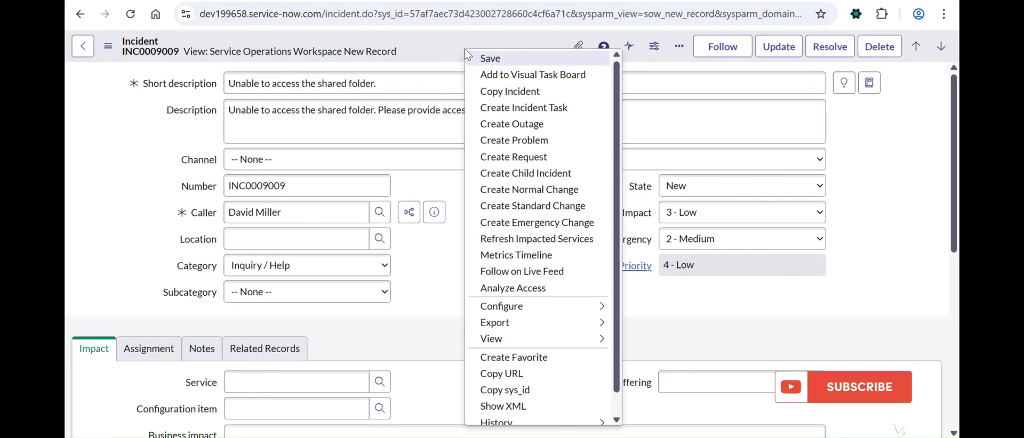
left_click(440, 262)
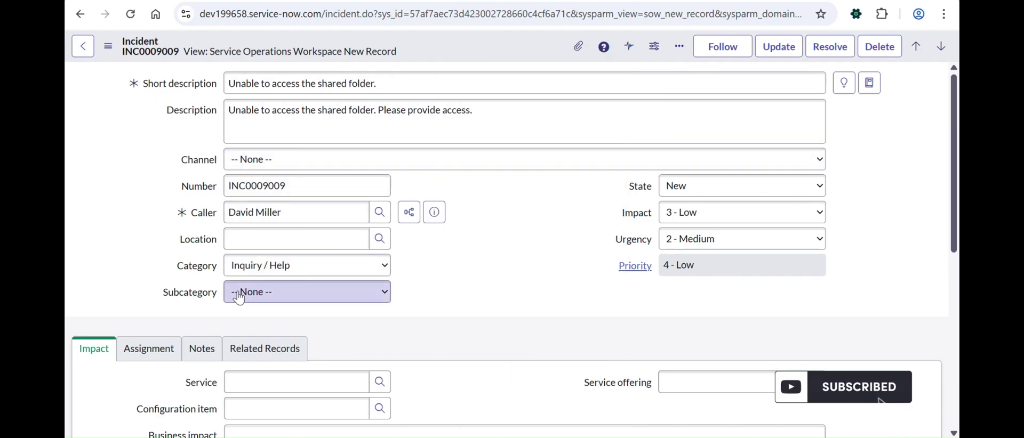
scroll(482, 290, "down", 3)
scroll(433, 230, "up", 3)
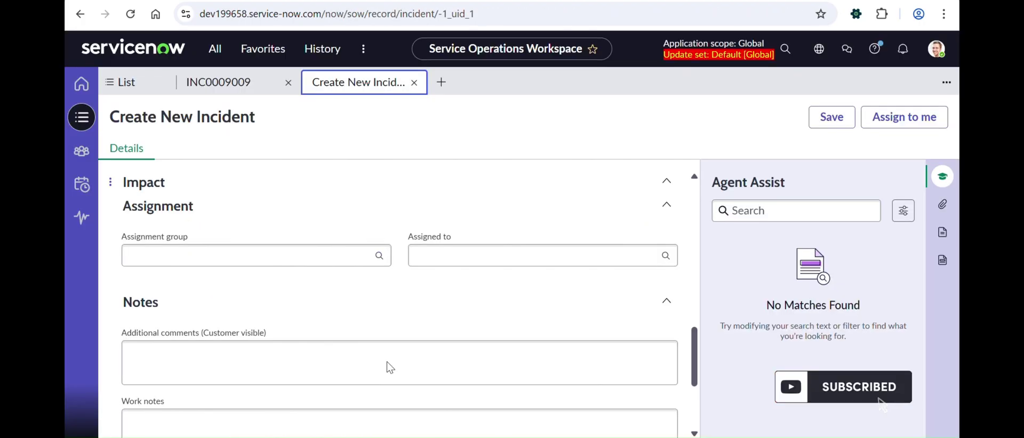
scroll(386, 366, "down", 3)
scroll(389, 352, "up", 10)
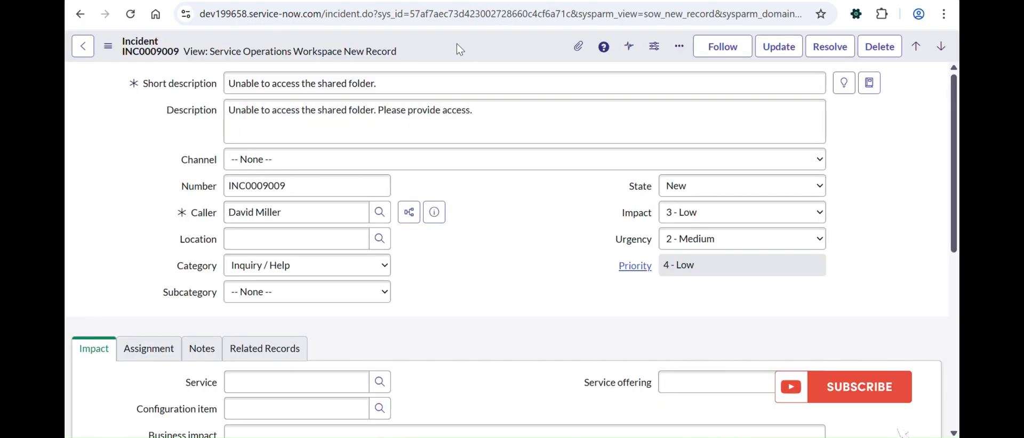
right_click(456, 47)
Edit the Incident section in Form Layout, moving Channel and Subcategory to Available, and save
mouse_move(529, 308)
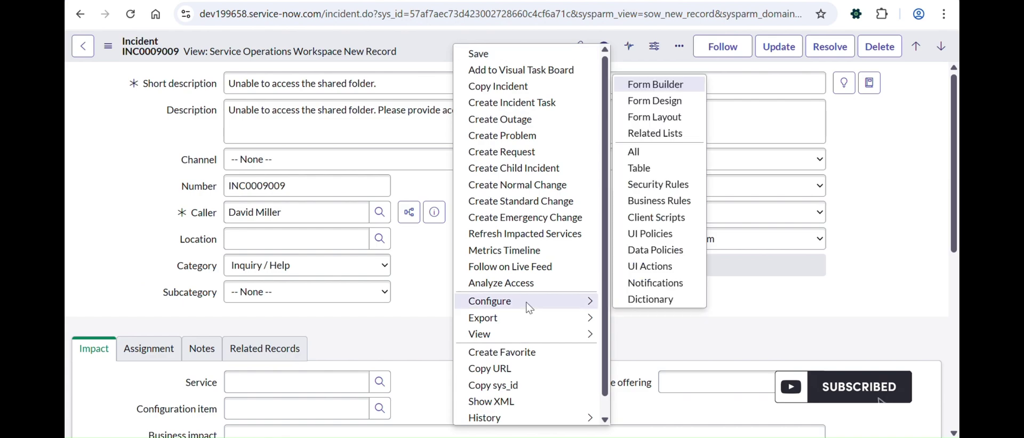
left_click(659, 122)
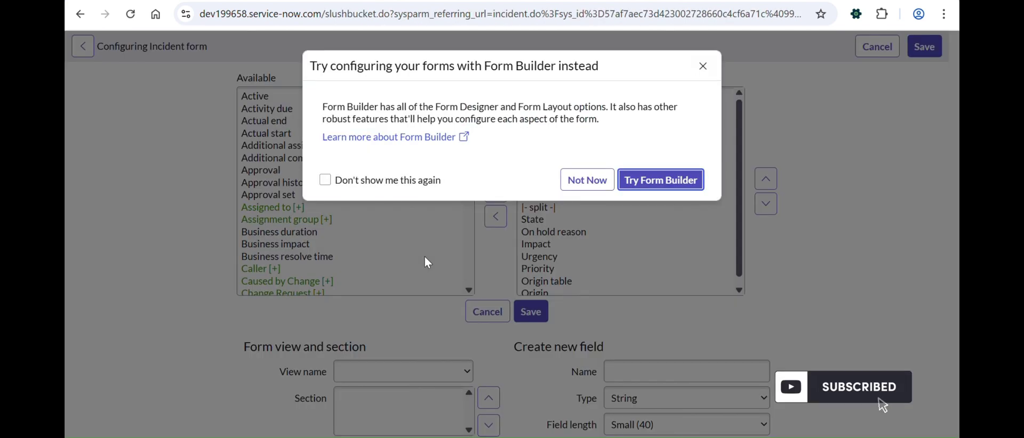
left_click(586, 181)
left_click(134, 92)
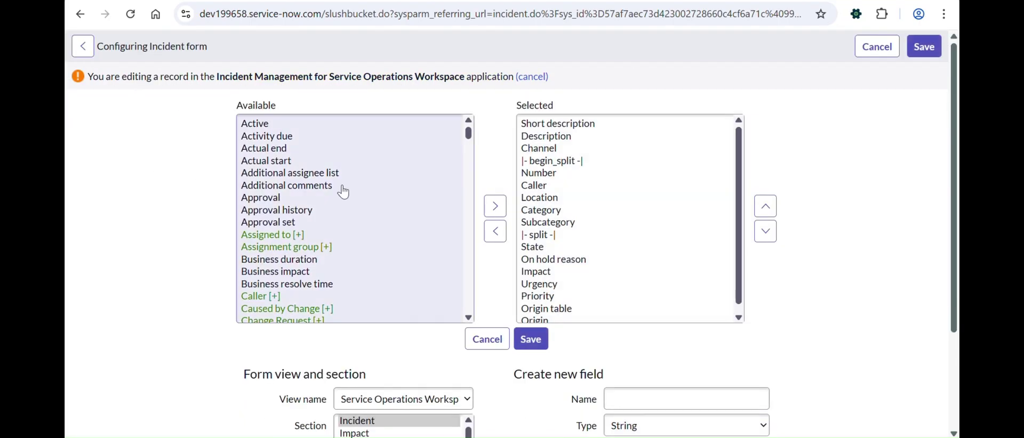
double_click(539, 148)
double_click(550, 211)
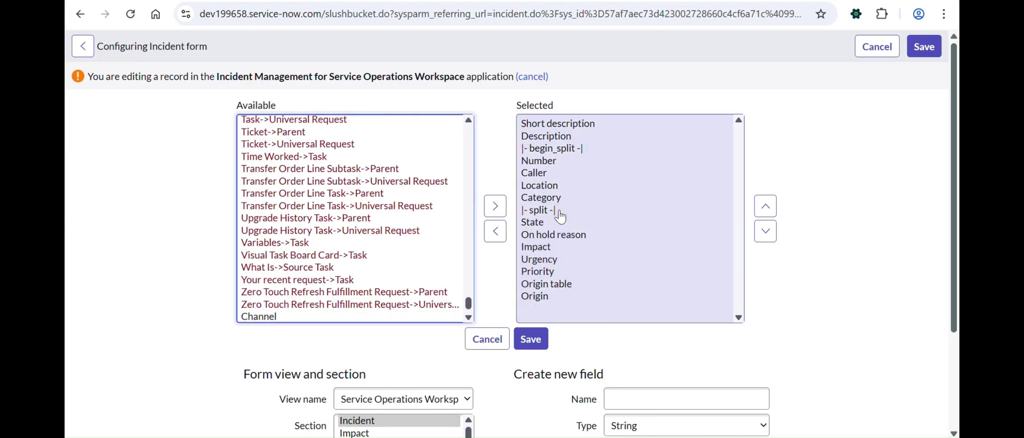
left_click(523, 344)
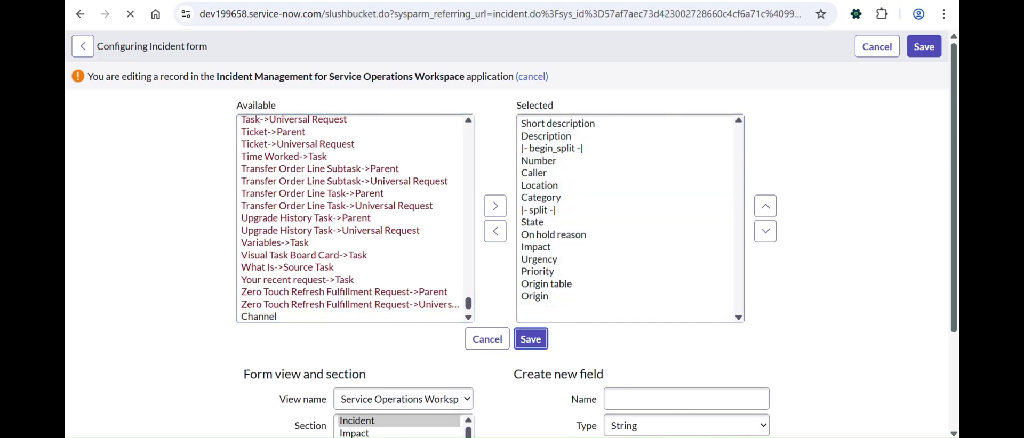
left_click(133, 2)
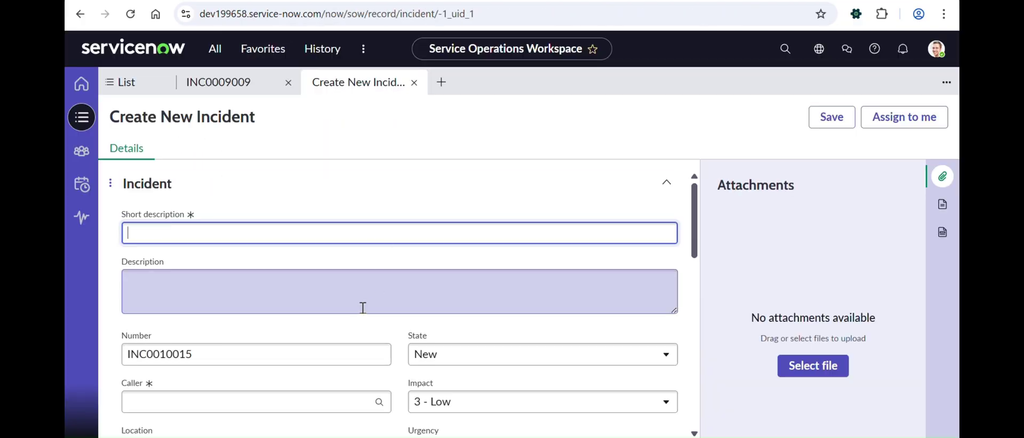
Scroll the reloaded new-incident form to verify Channel and Subcategory are gone, then open INC0009009
scroll(362, 307, "down", 2)
scroll(362, 308, "up", 2)
scroll(361, 307, "down", 4)
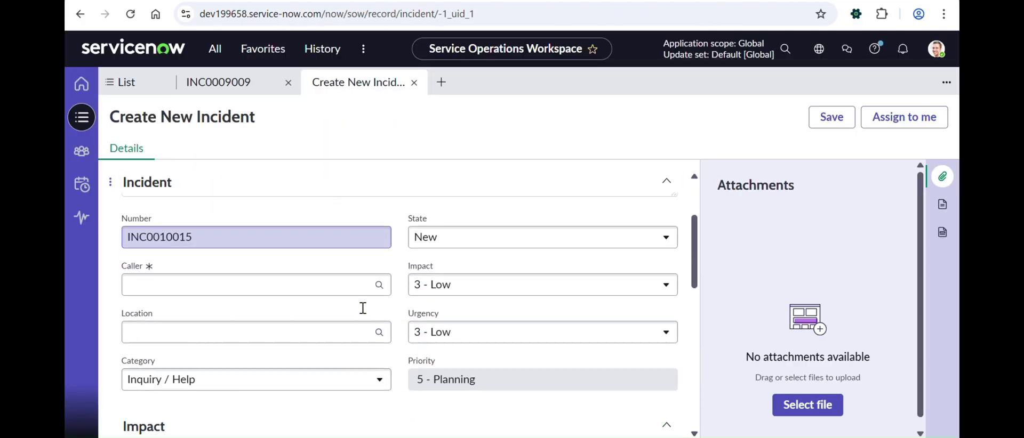
scroll(365, 314, "down", 4)
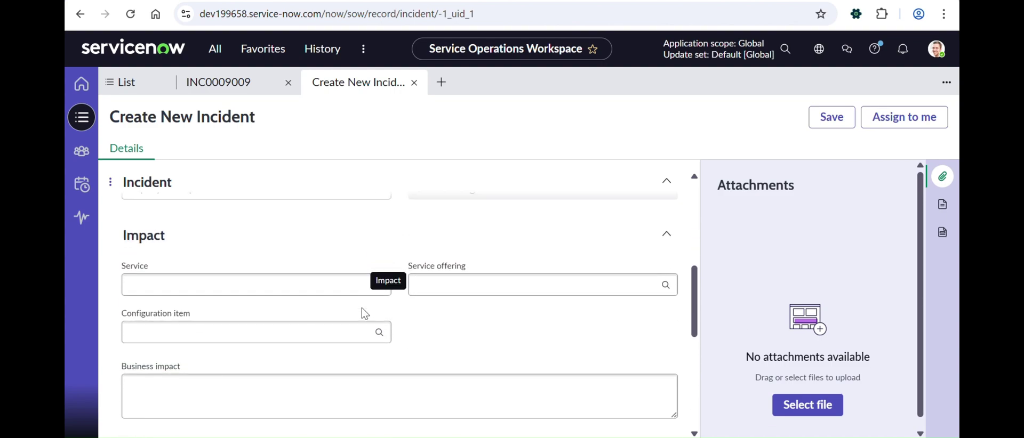
scroll(362, 309, "down", 5)
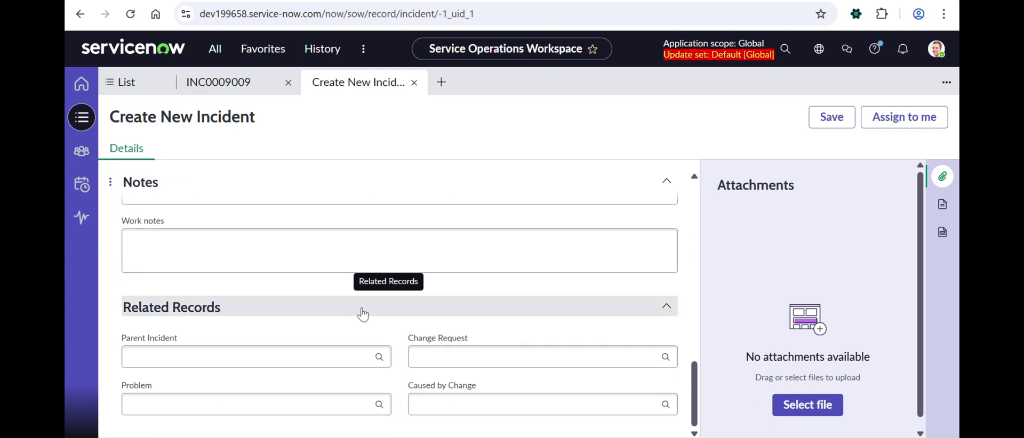
scroll(361, 309, "up", 10)
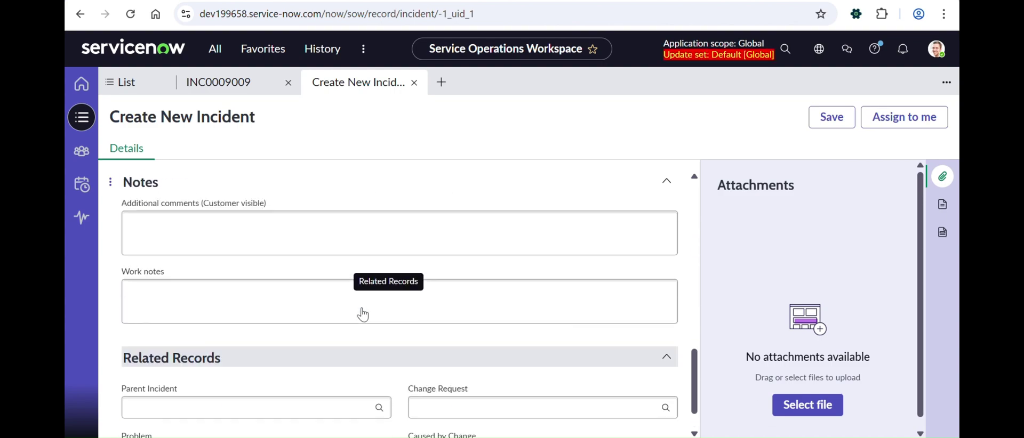
left_click(207, 81)
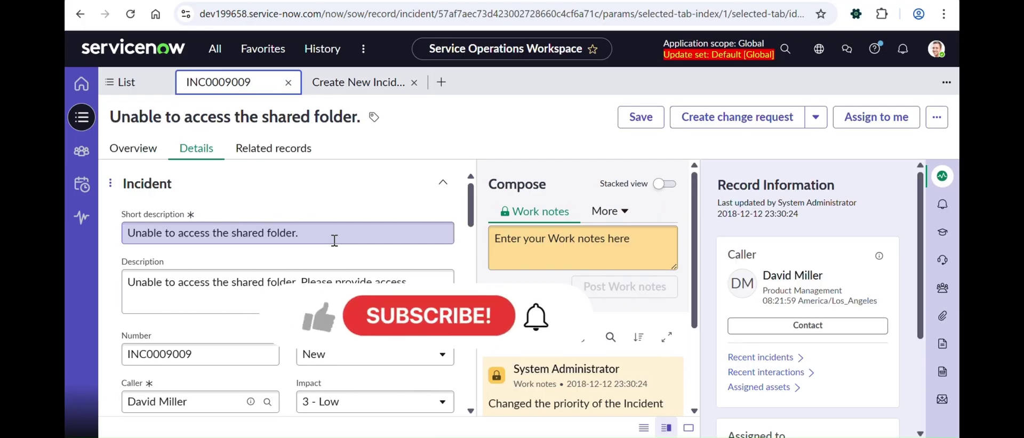